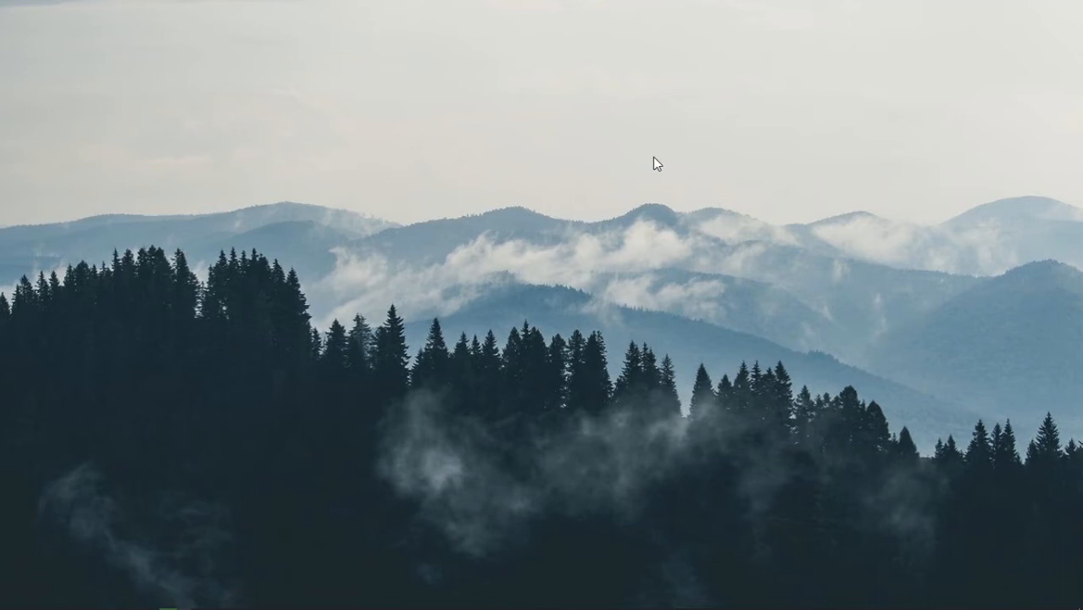
Switch to Google Classroom in the browser and start a copy of the INFORMATIKA class from the class list.
left_click(181, 600)
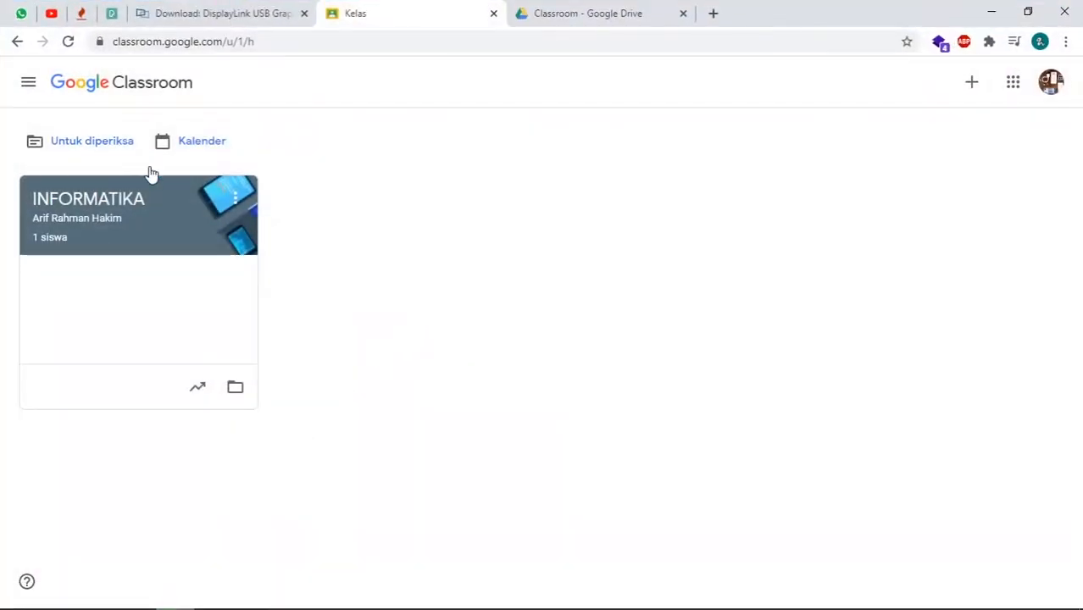
left_click(26, 88)
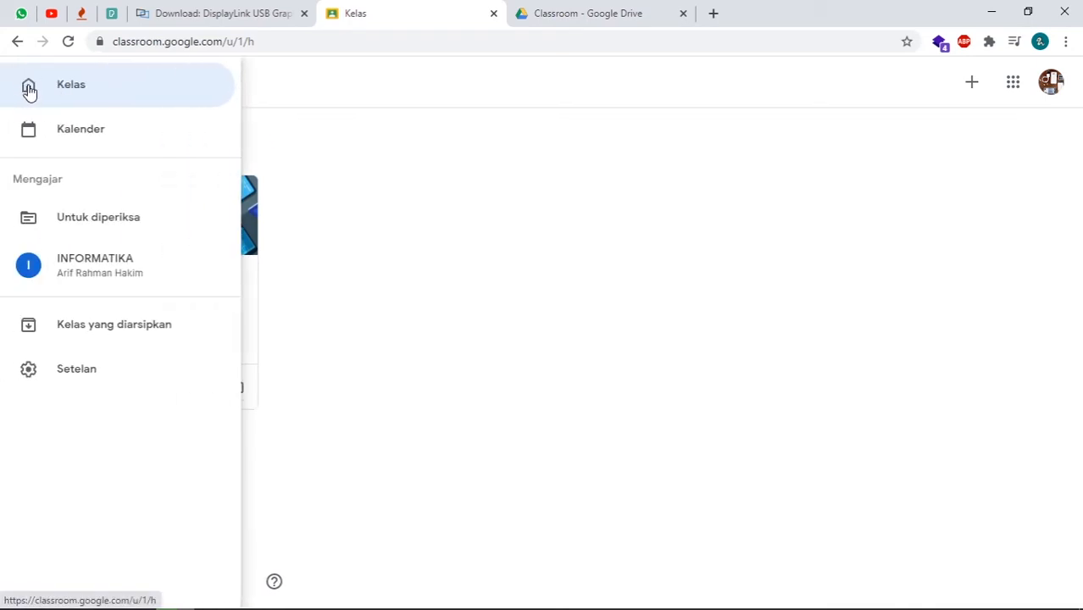
left_click(85, 93)
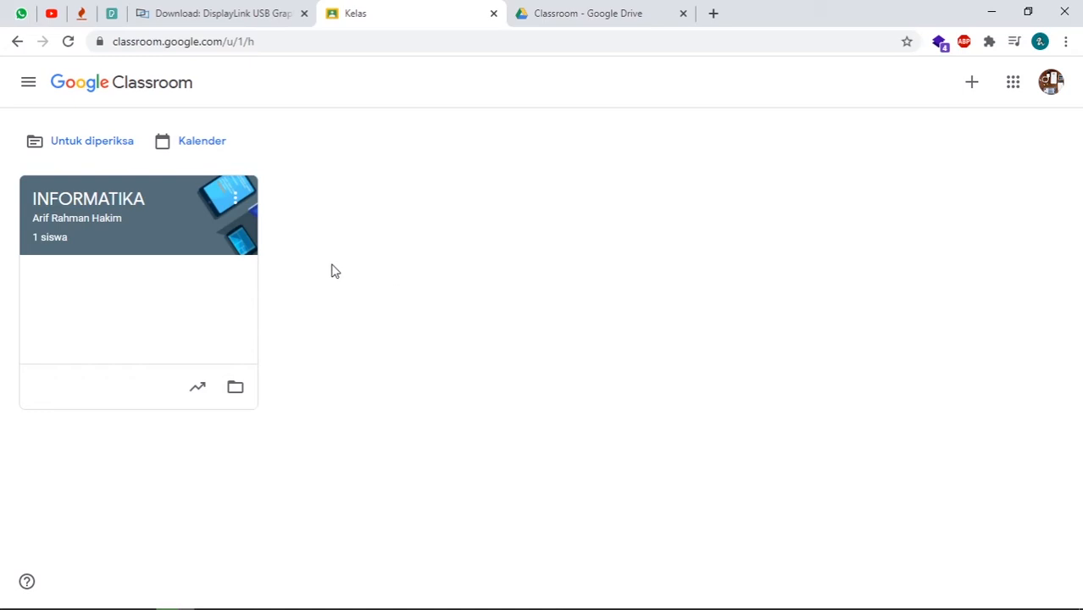
left_click(238, 204)
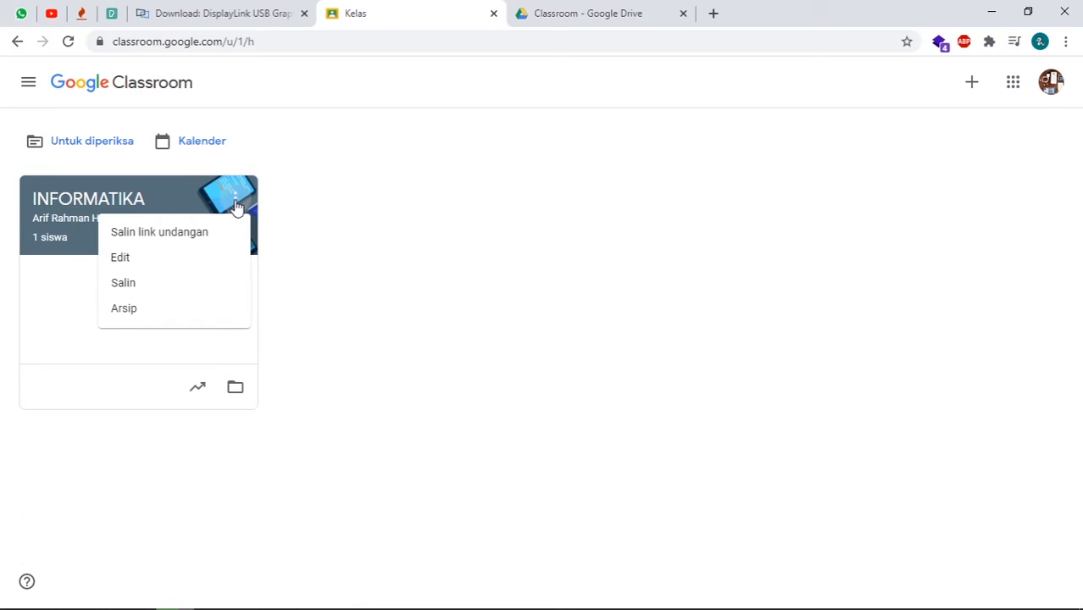
left_click(147, 286)
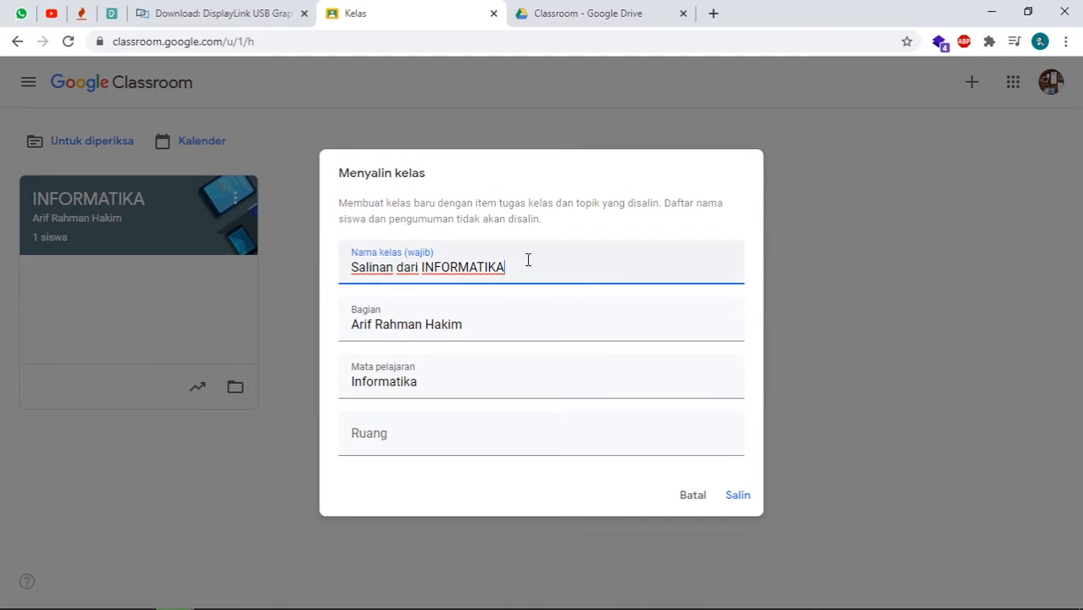
Name the copied class "INFORMATIKA X IPS 1", removing the "Salinan dari" prefix.
triple_click(539, 168)
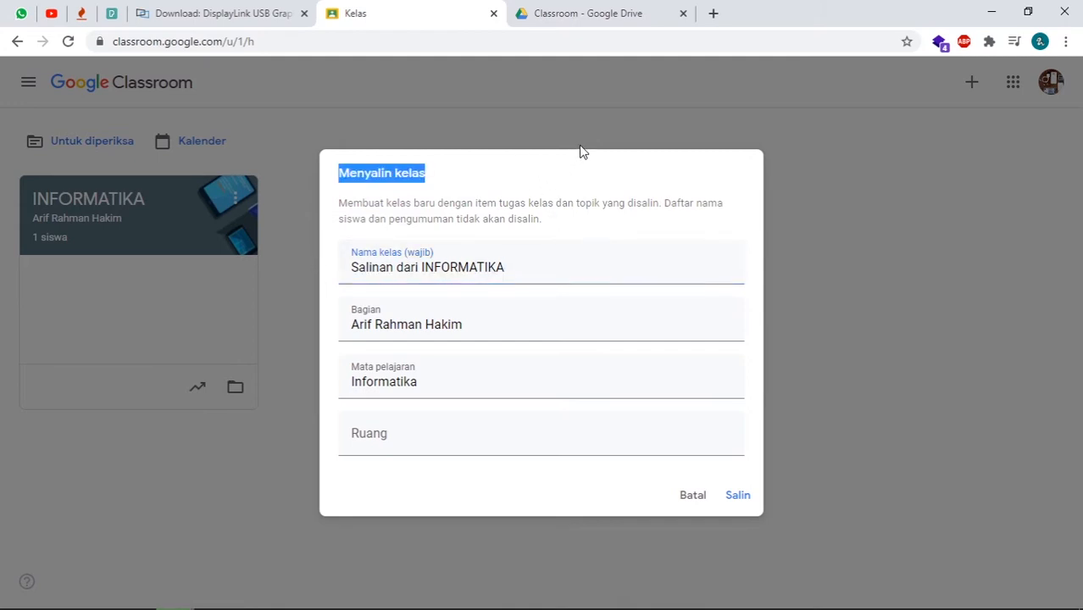
left_click(519, 240)
left_click(523, 269)
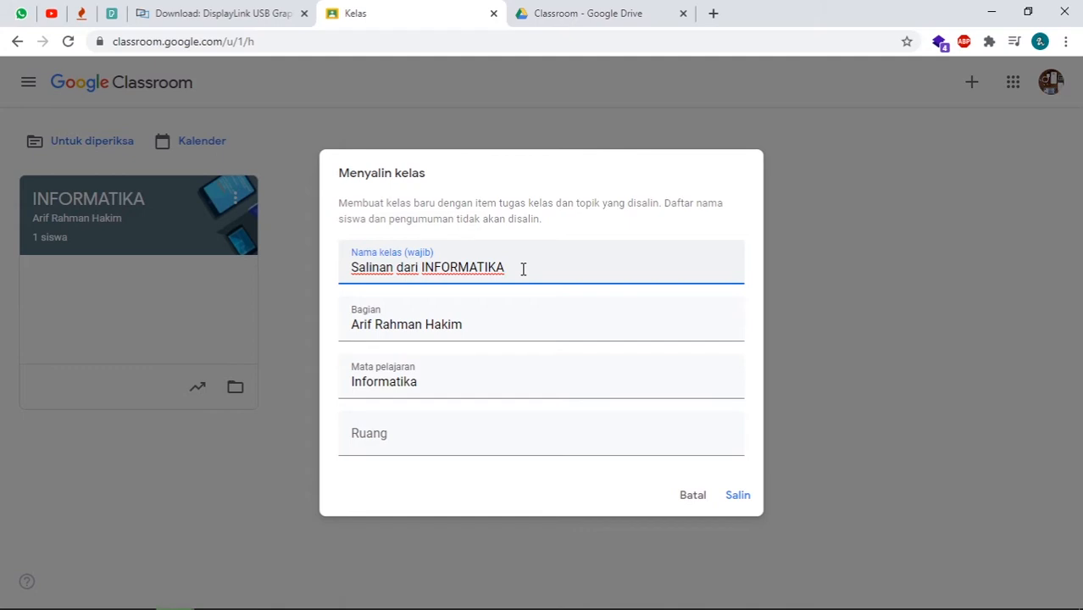
key("ctrl+Left")
key("ctrl+Left")
key("ctrl+Right")
key("shift+Home")
key("BackSpace")
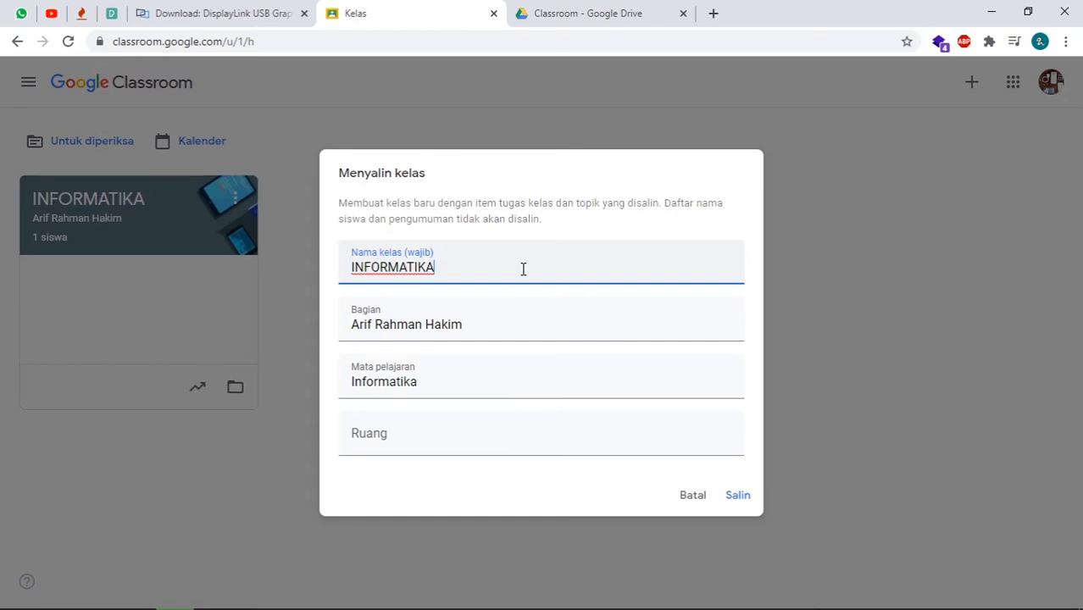
key("End")
key("BackSpace")
type("X IPS 1")
Set the copied class's subject to "Informatika X IPS 1", leave the room empty, and create the copy.
left_click(441, 384)
left_click(491, 321)
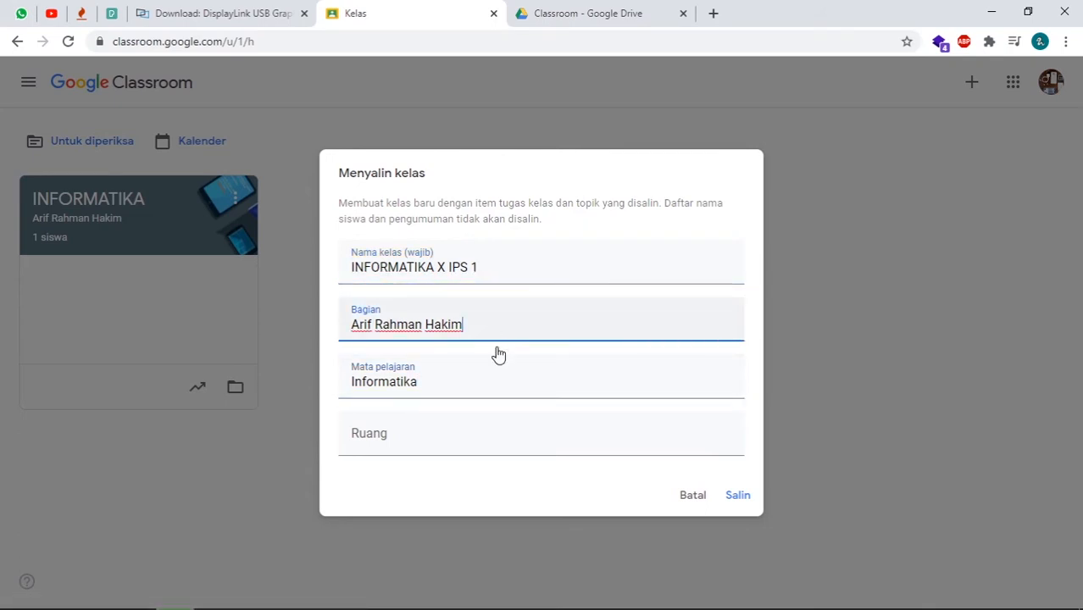
left_click(472, 384)
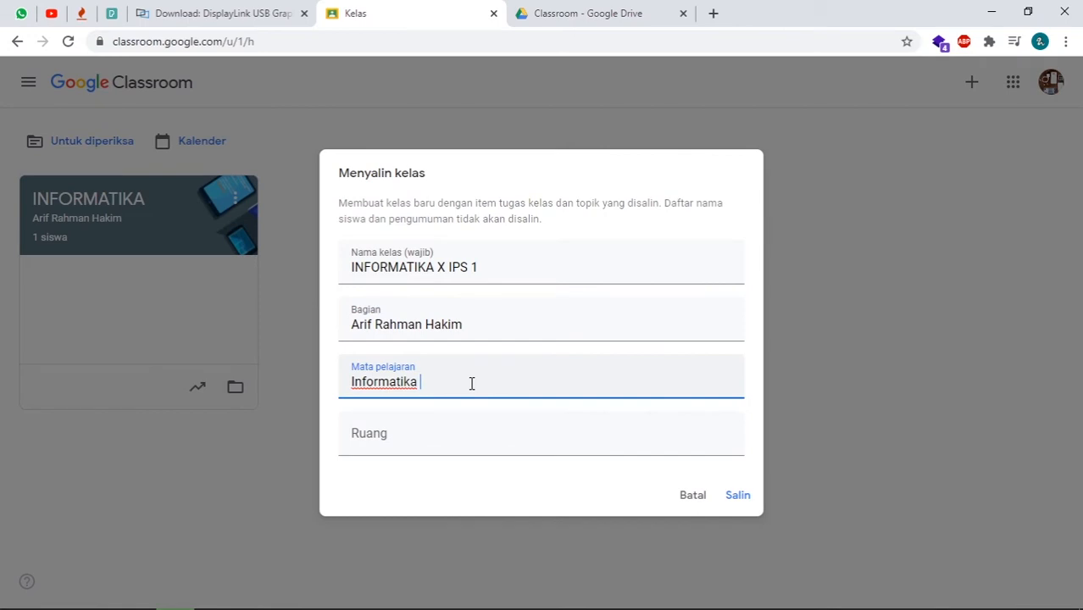
type("X IPS 1")
left_click(421, 430)
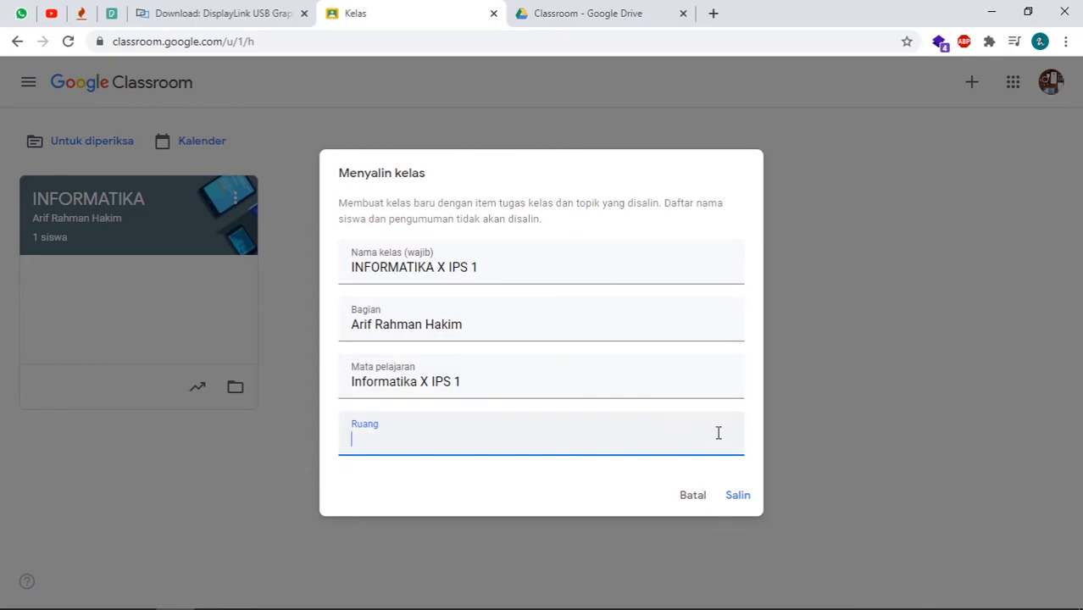
left_click(738, 498)
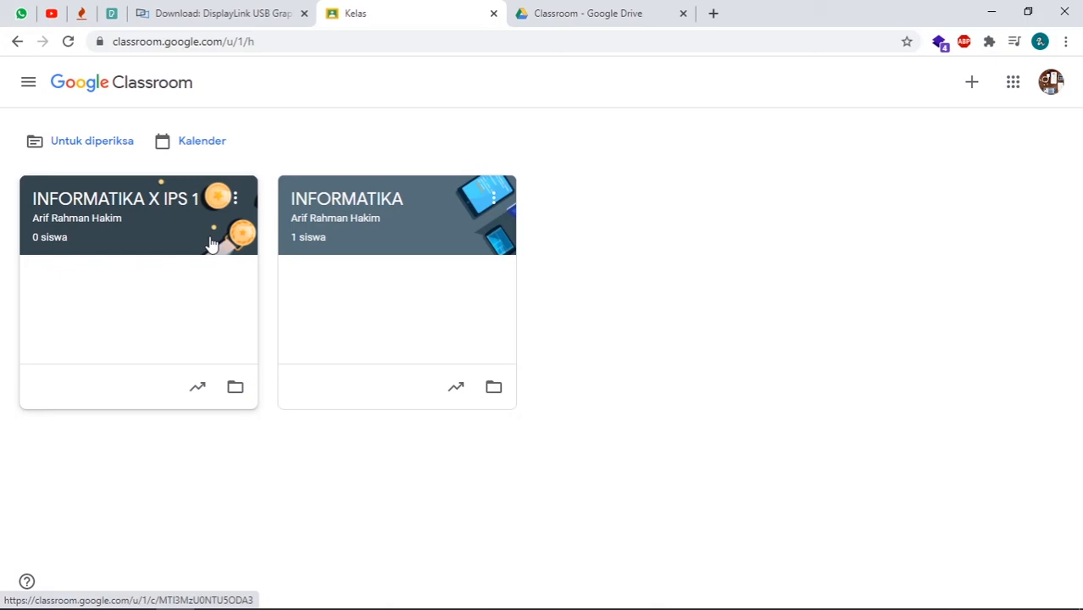
Open the INFORMATIKA X IPS 1 class and examine its copied classwork topics and its teacher and student lists.
left_click(140, 210)
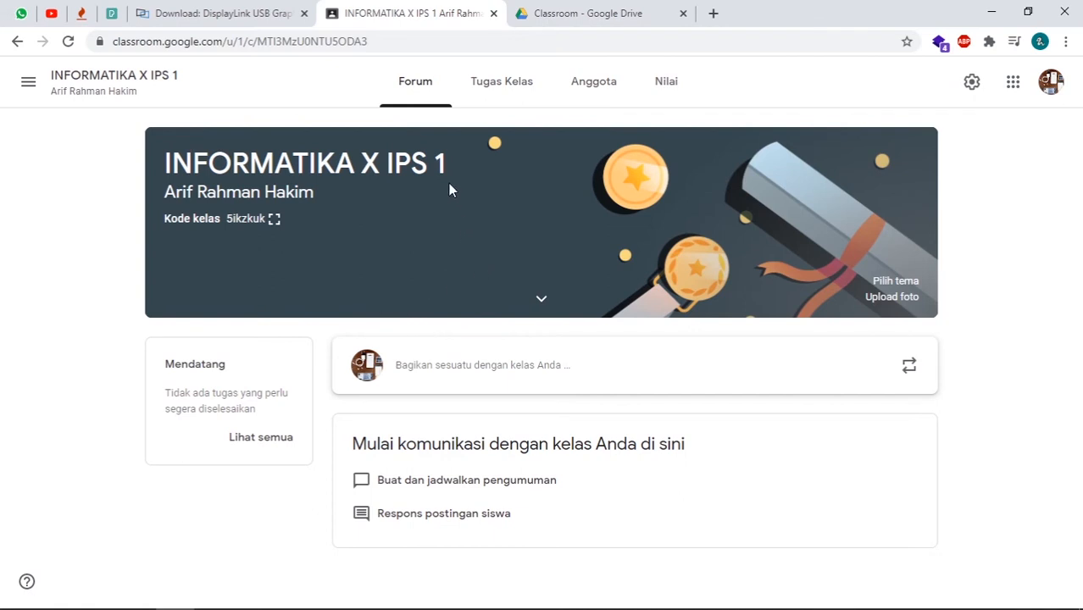
left_click(493, 84)
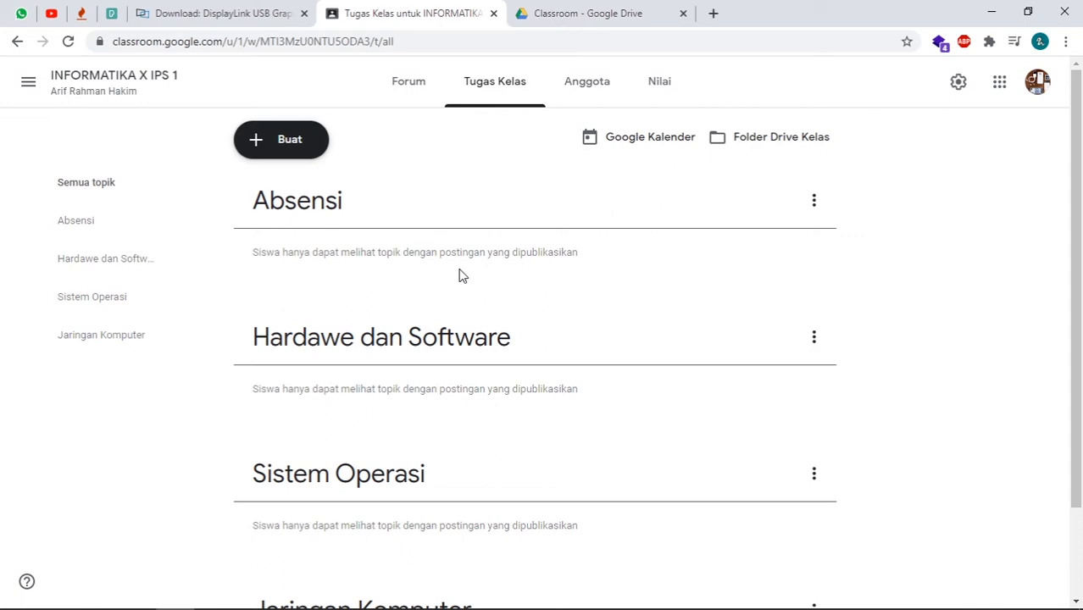
scroll(474, 304, "down", 2)
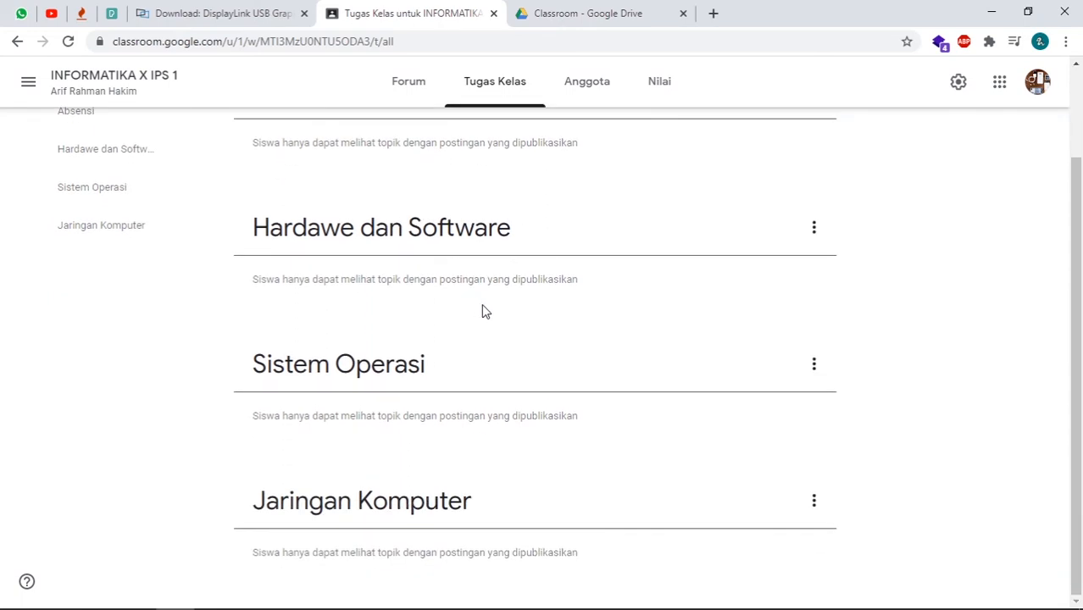
scroll(485, 313, "up", 2)
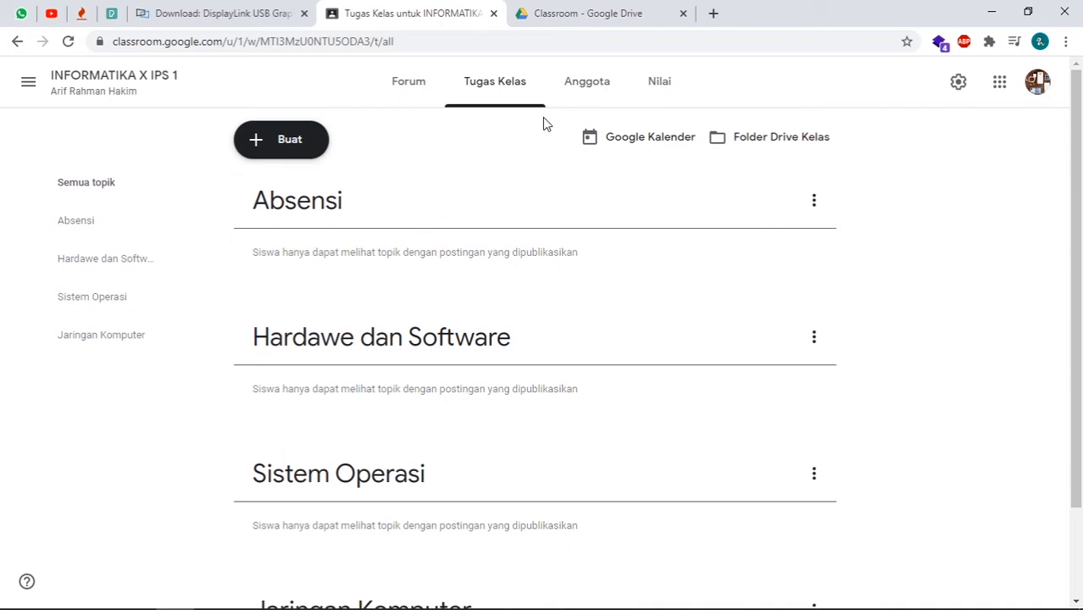
left_click(583, 93)
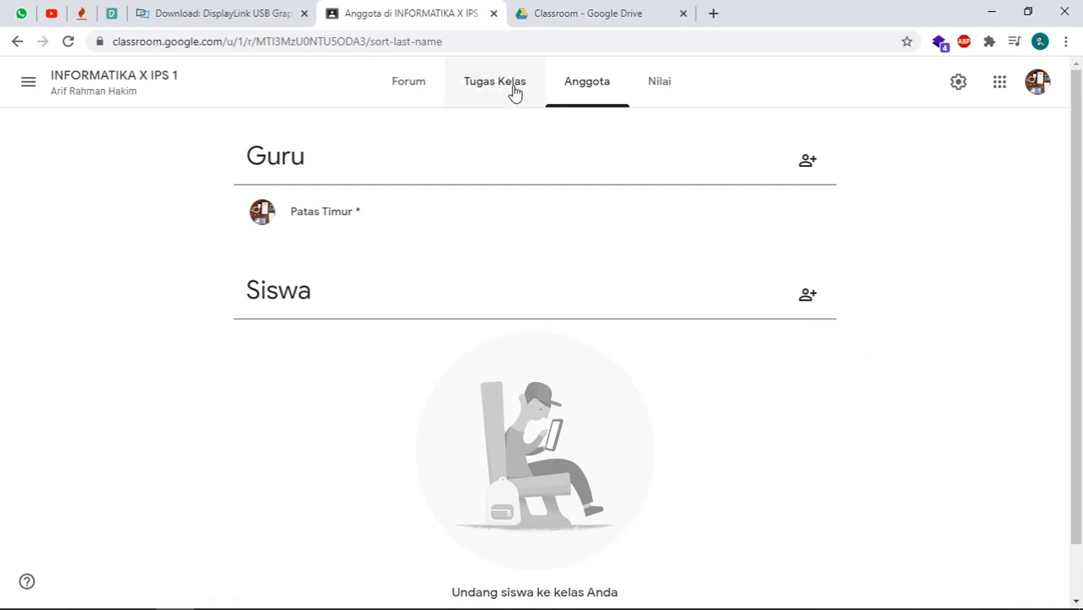
left_click(513, 89)
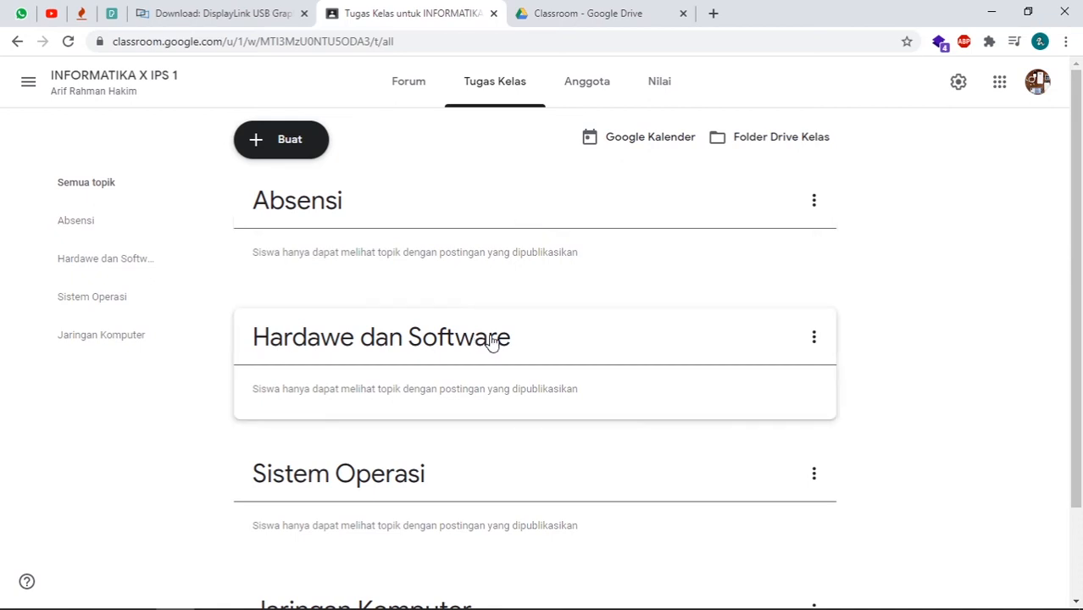
scroll(495, 341, "down", 1)
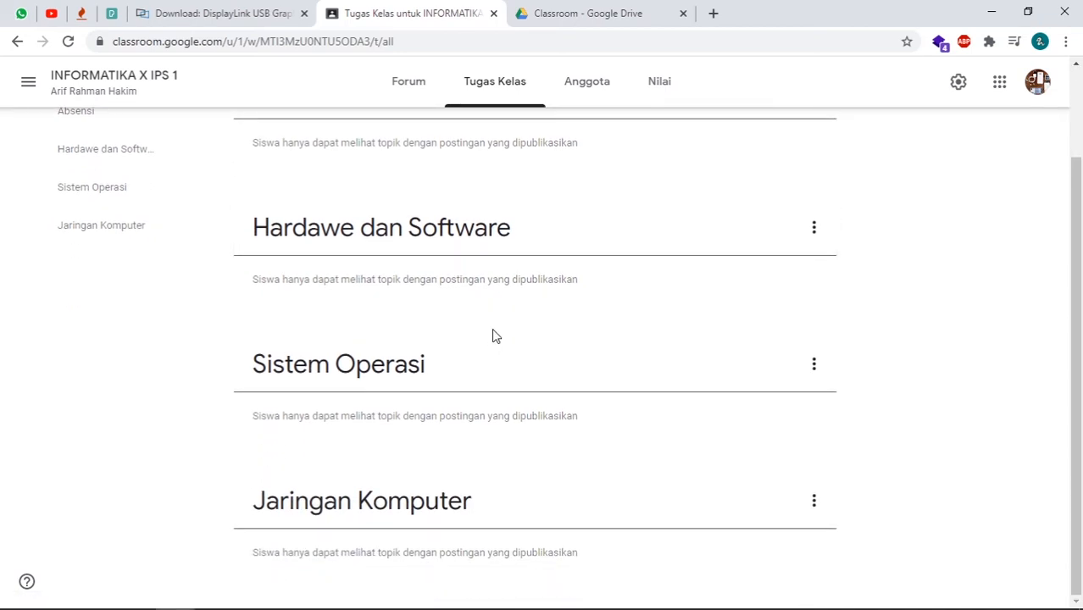
Write the announcement "Pengumuman Absensi Kelas X IPS!" for all students in the class forum.
left_click(416, 85)
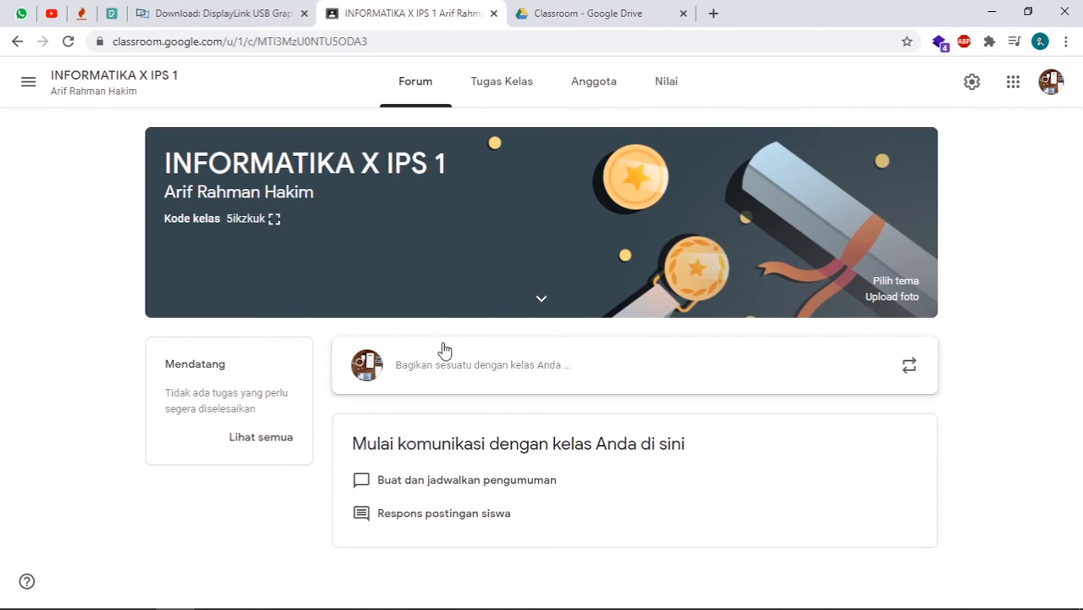
left_click(501, 370)
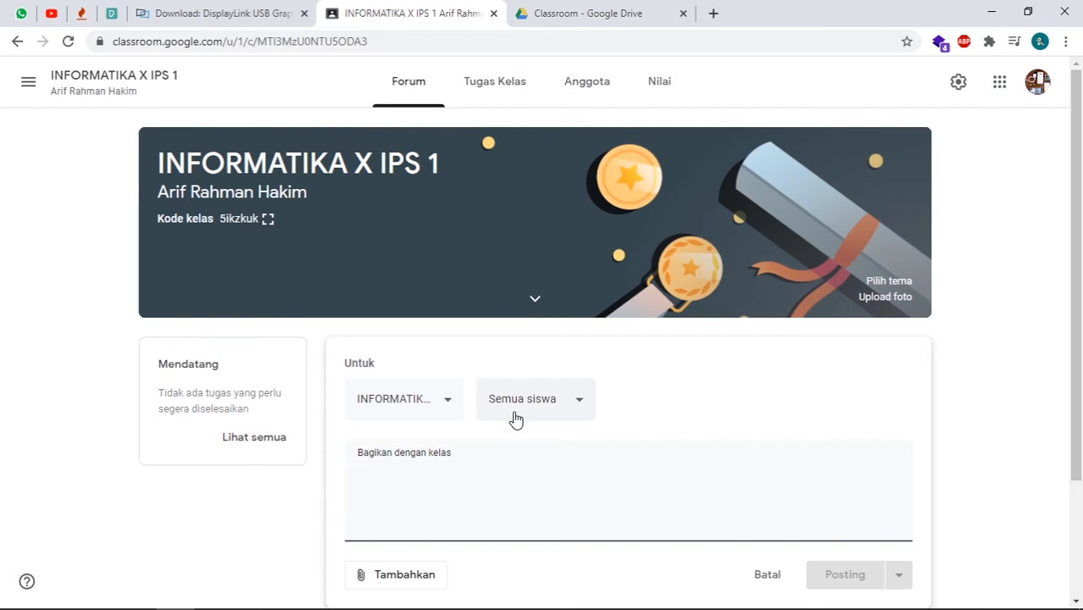
type("Pengu")
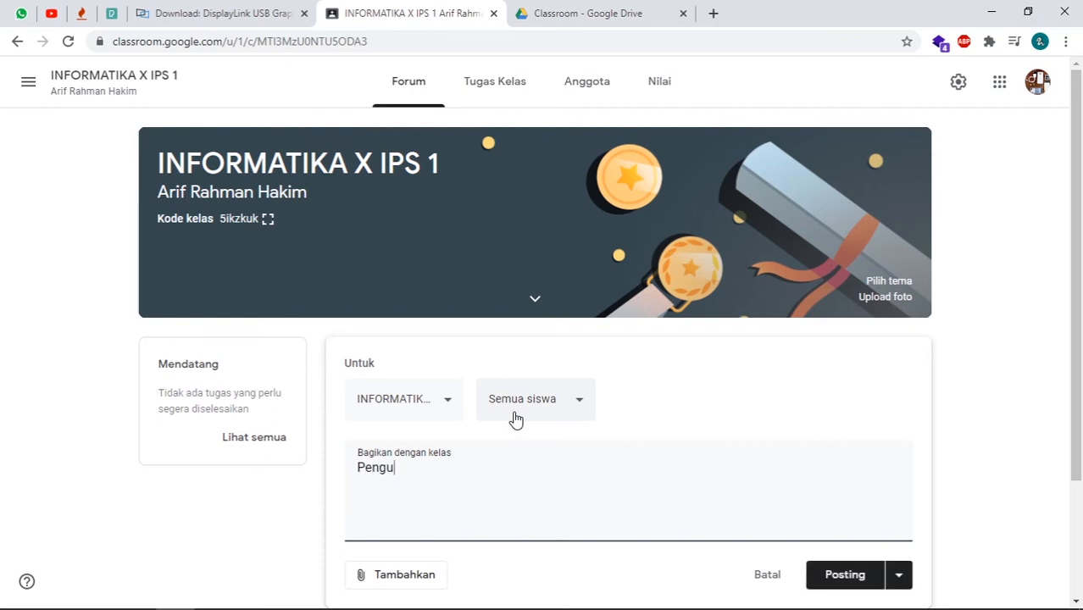
type("muman Absensi ")
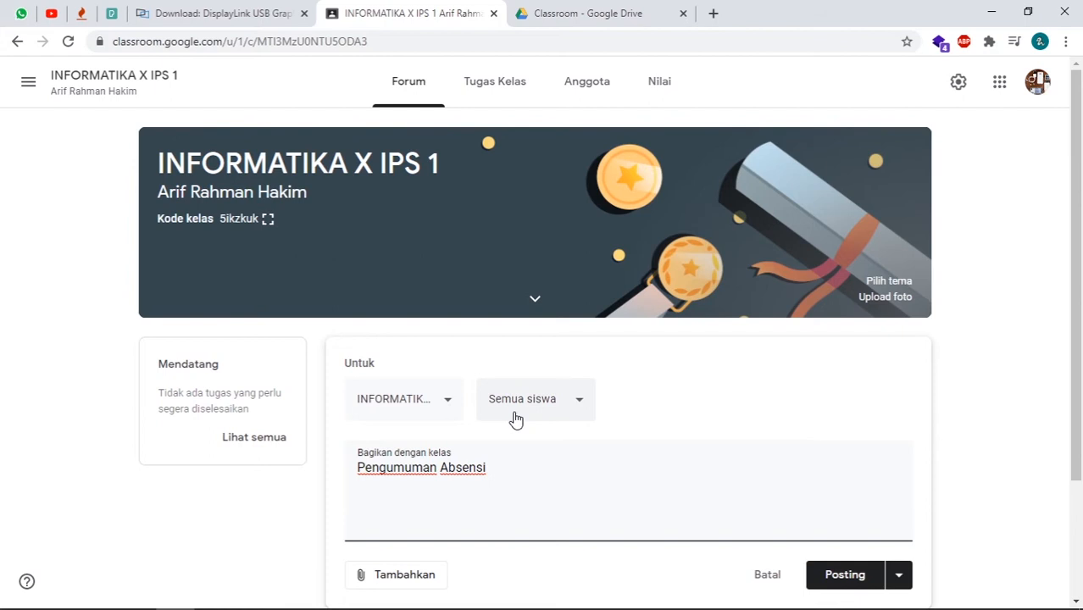
type("Kelas X IPS")
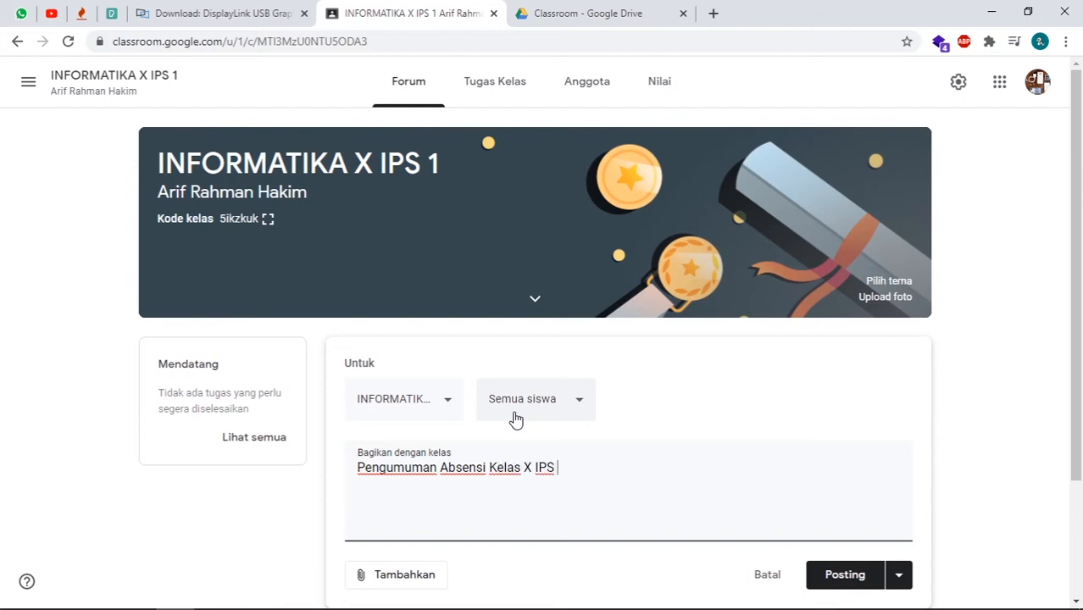
type("!")
scroll(563, 446, "down", 2)
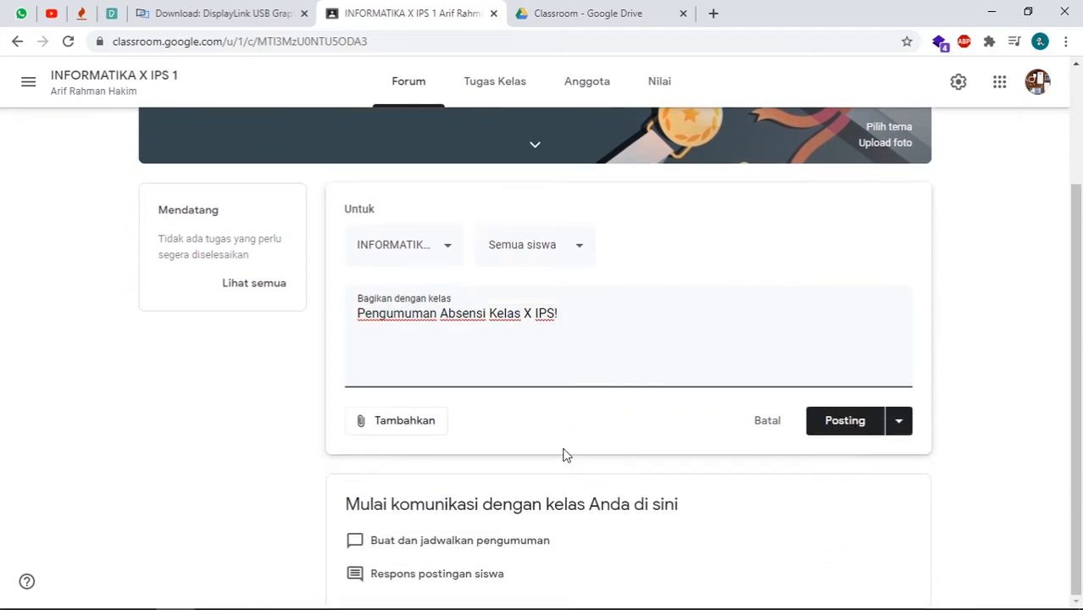
left_click(411, 428)
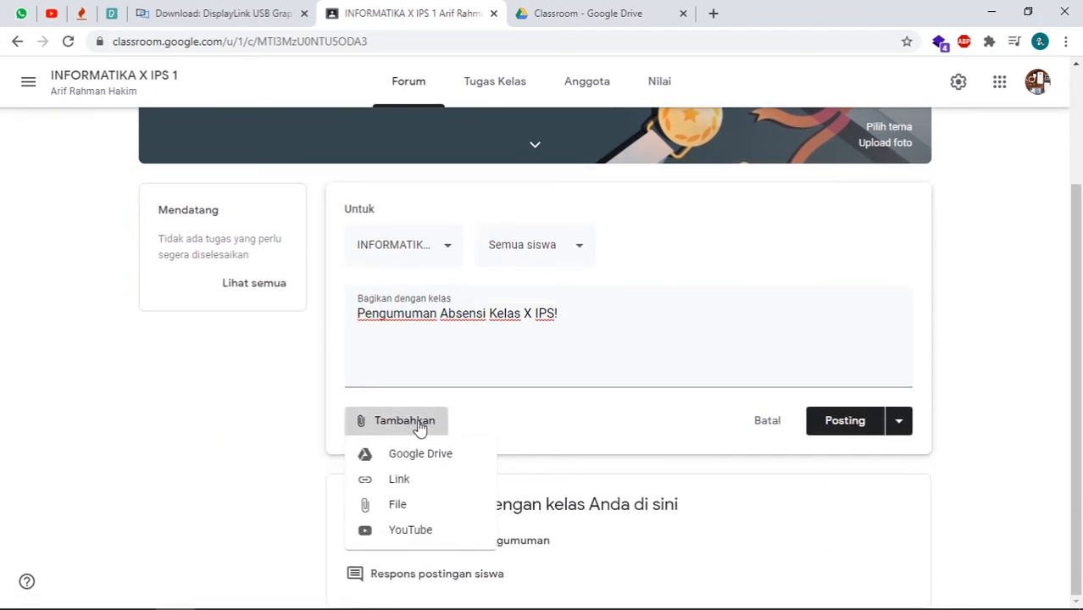
left_click(402, 507)
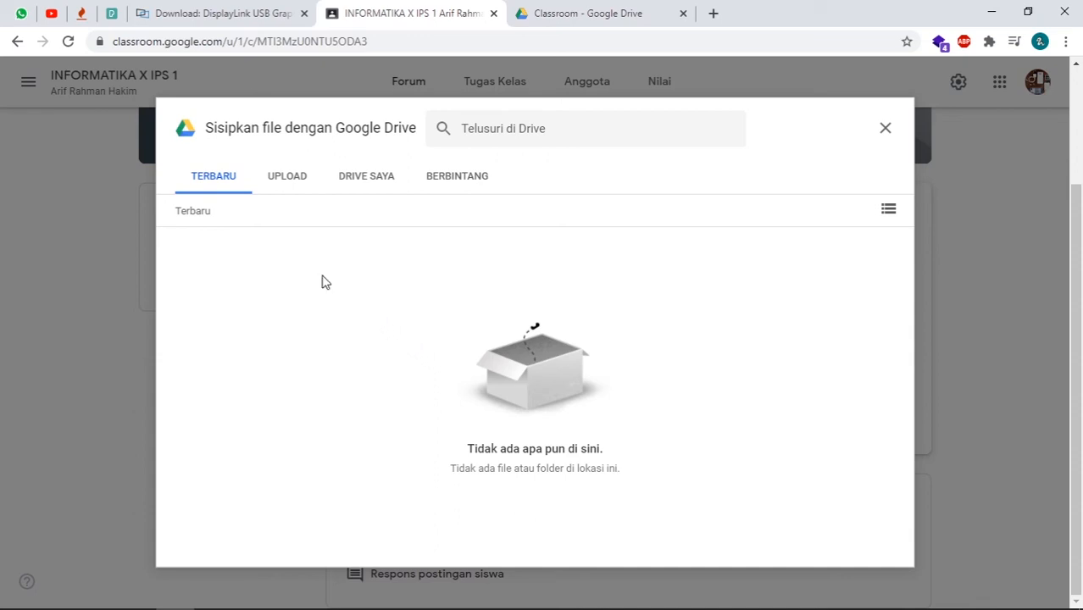
left_click(290, 185)
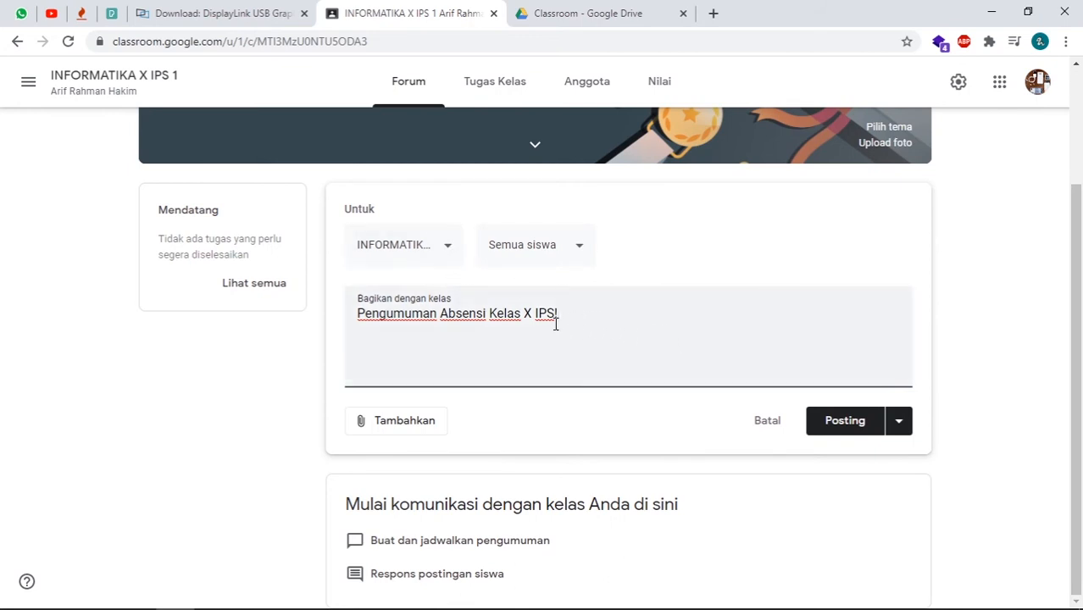
Start attaching a YouTube video to the announcement.
left_click(416, 424)
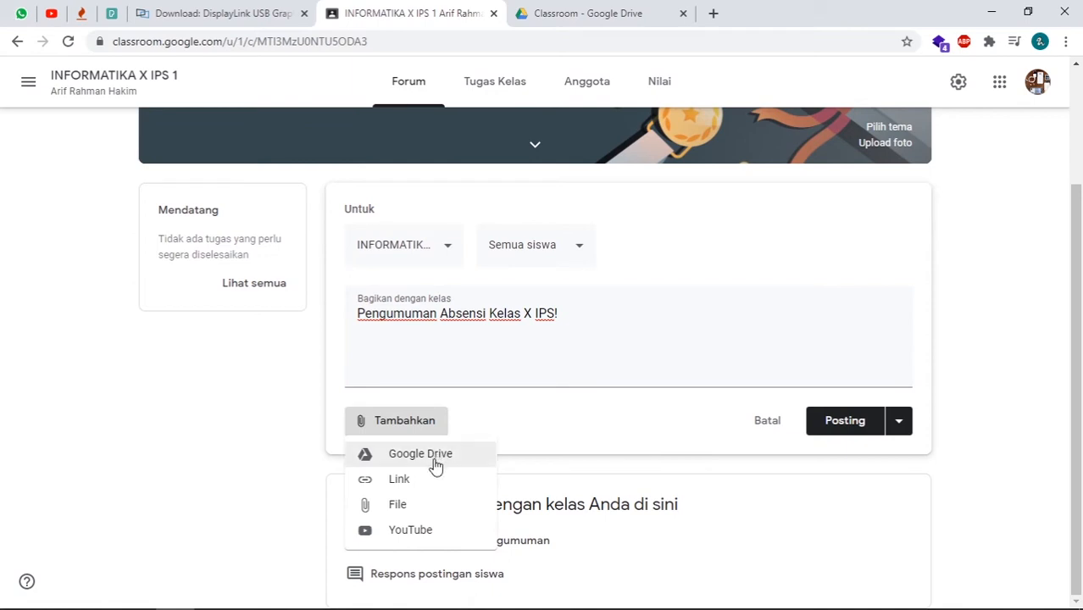
left_click(437, 535)
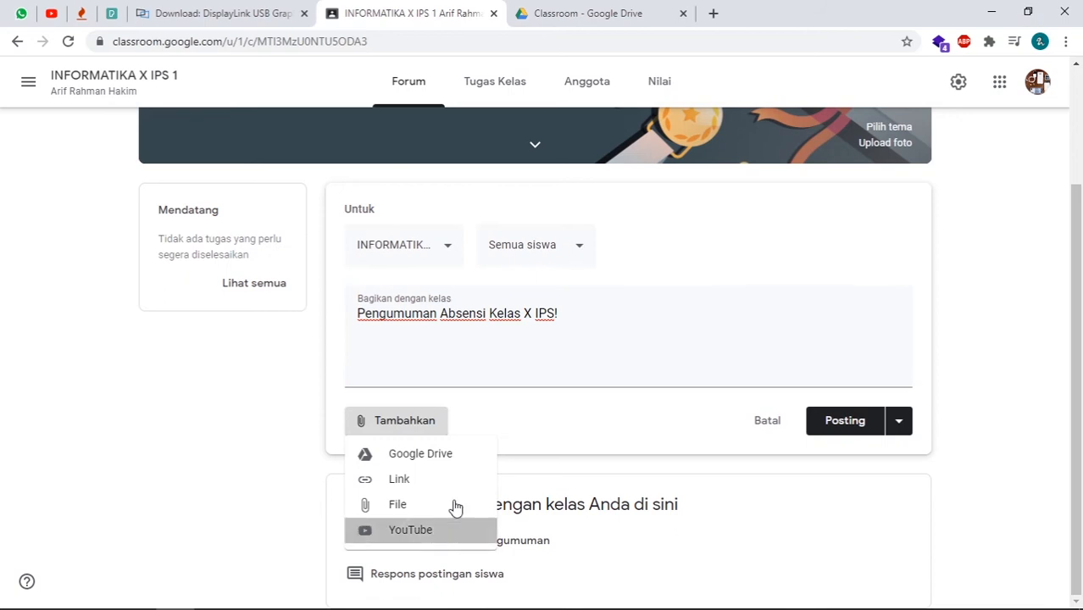
left_click(346, 212)
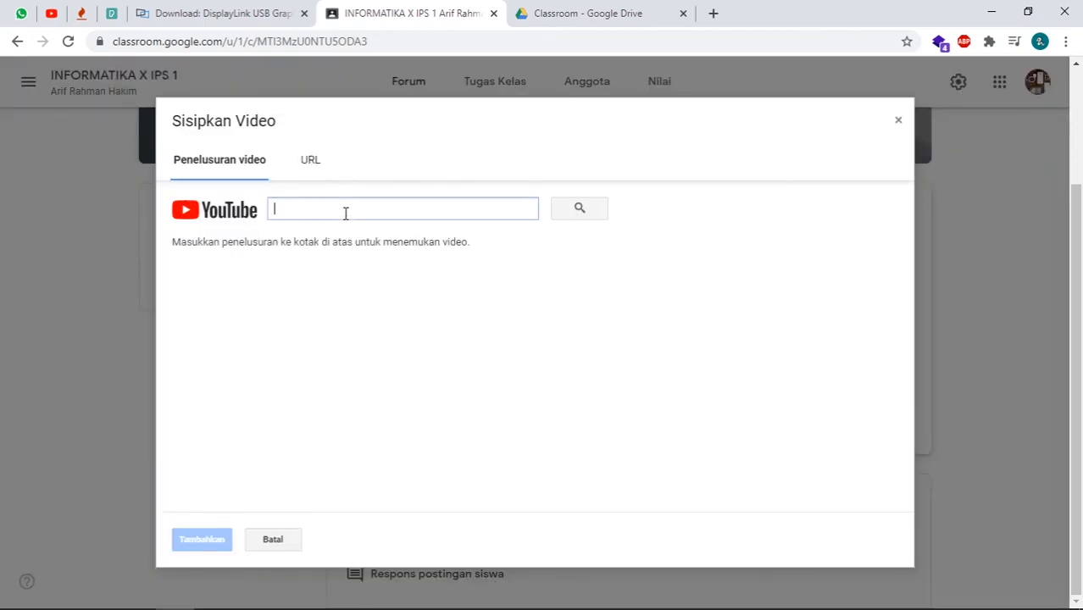
Copy the URL of the open YouTube video on creating Google Classroom classes and return to the announcement's video attachment.
left_click(60, 15)
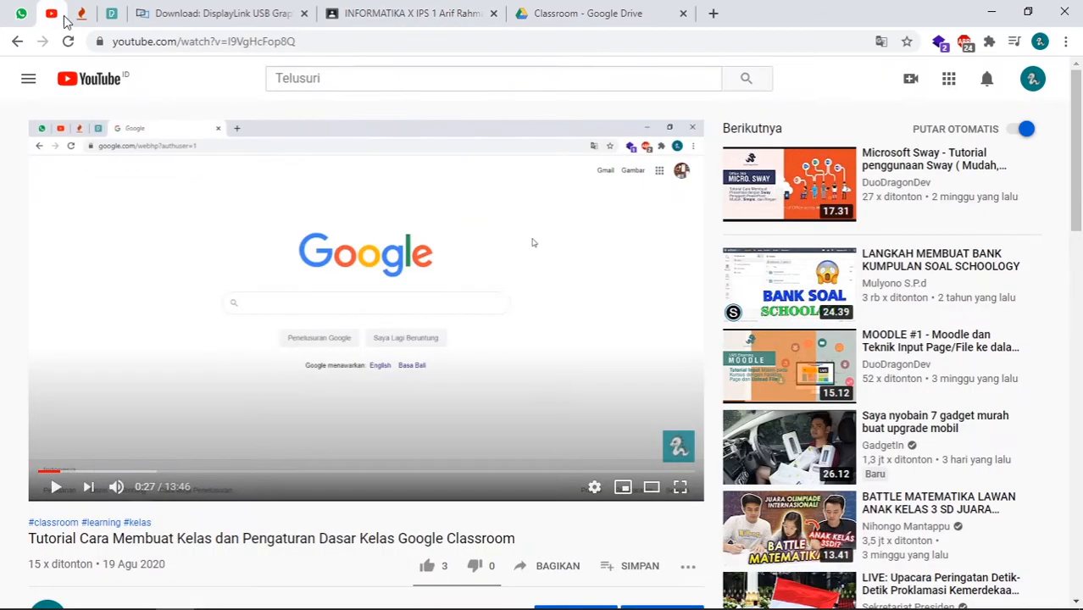
left_click(331, 45)
key("ctrl+c")
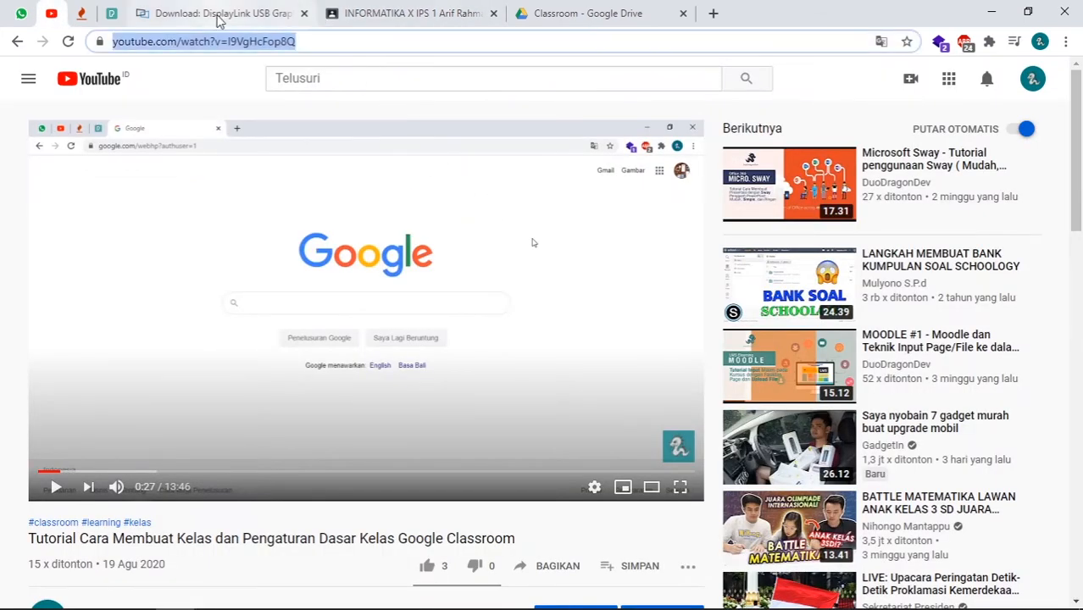
left_click(577, 13)
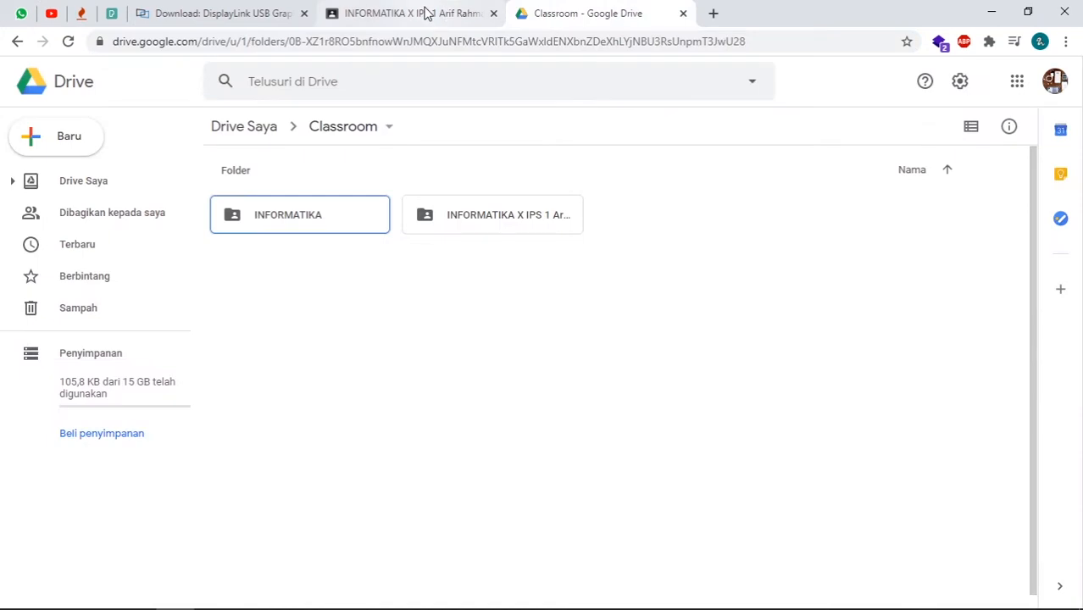
left_click(423, 13)
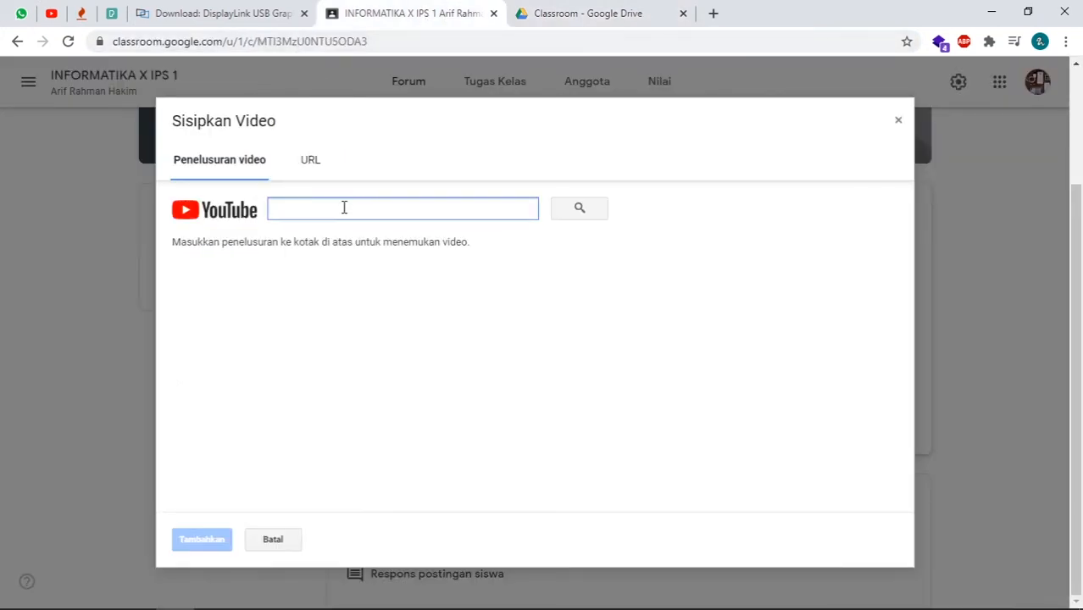
Find the YouTube video by its copied URL and attach "Tutorial Cara Membuat Kelas dan Pengaturan Dasar Kelas Google Classroom" to the announcement.
key("ctrl+v")
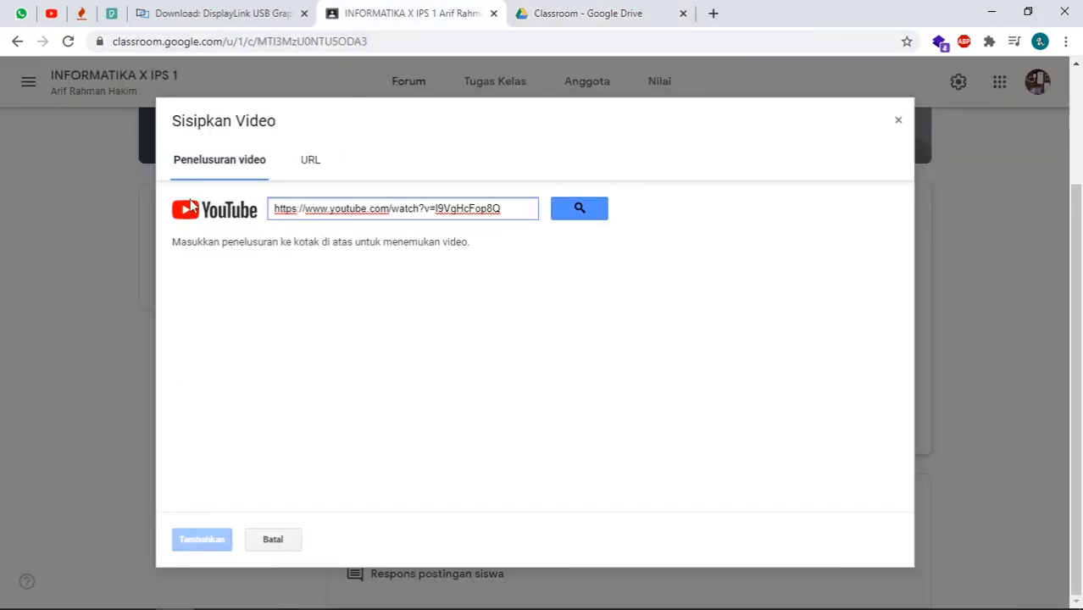
left_click(574, 212)
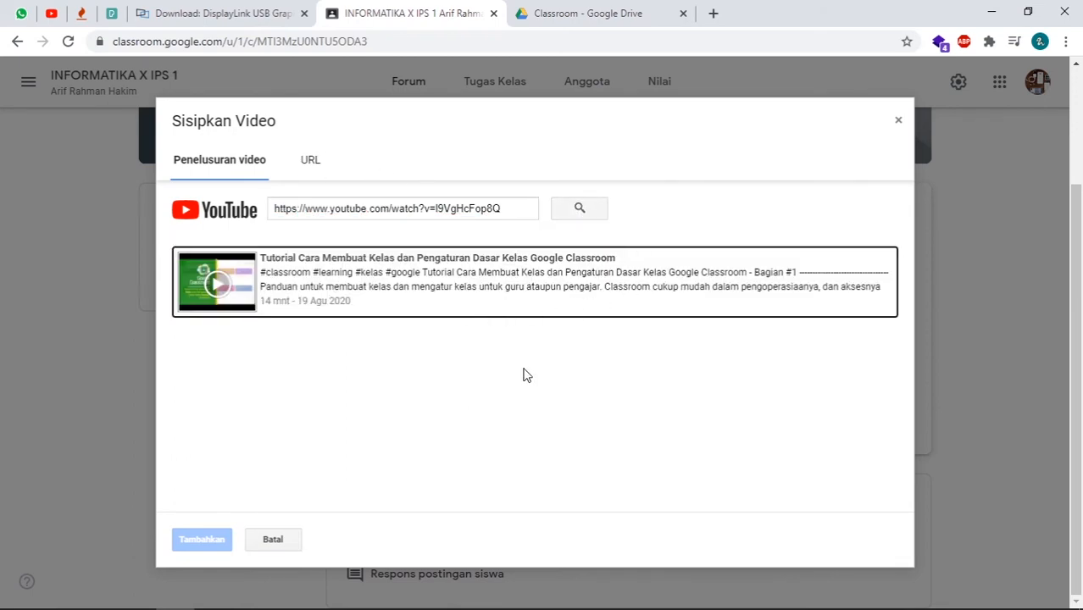
left_click(359, 293)
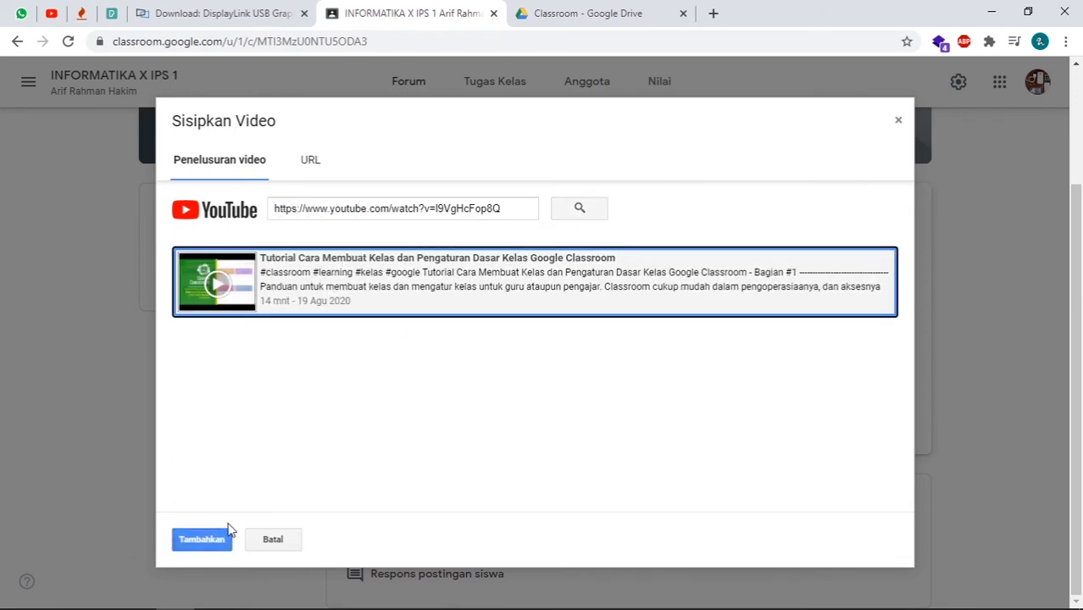
left_click(203, 540)
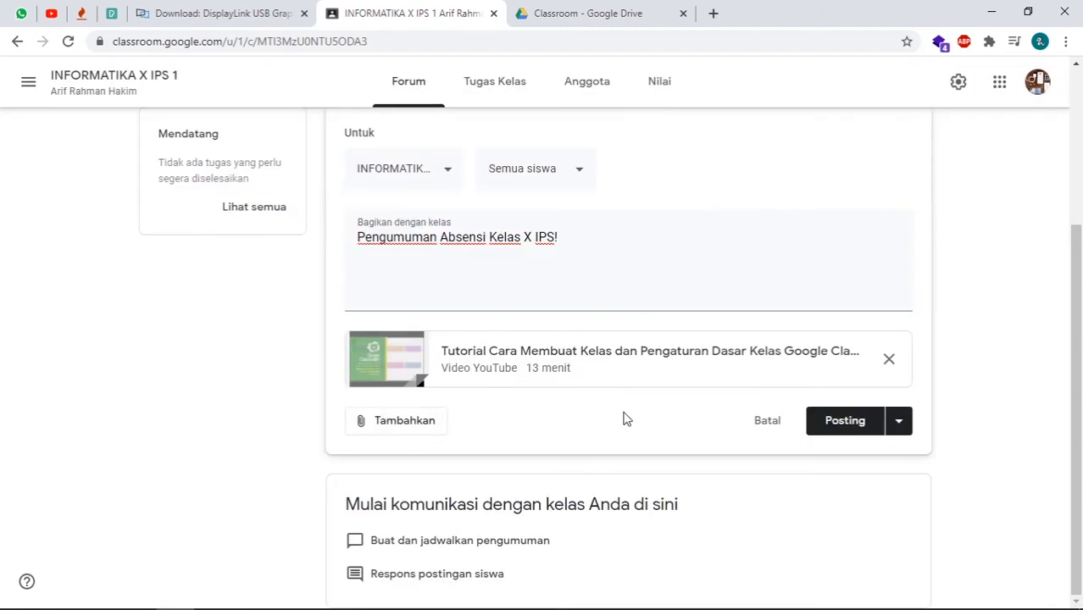
Add the INFORMATIKA class as a second recipient of the announcement and post it immediately.
scroll(593, 399, "up", 3)
scroll(407, 356, "down", 1)
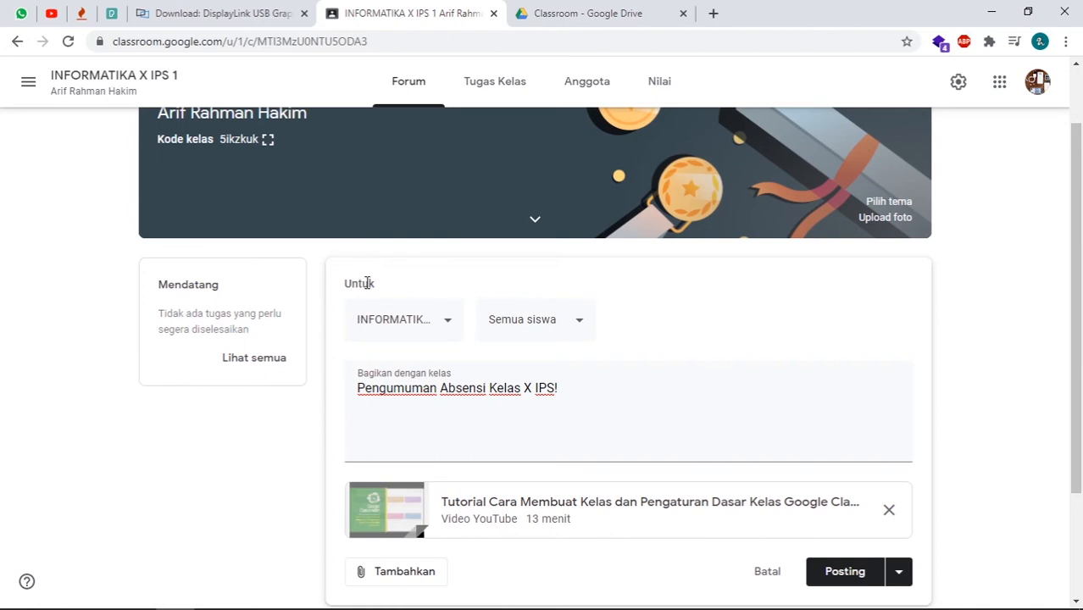
left_click(449, 326)
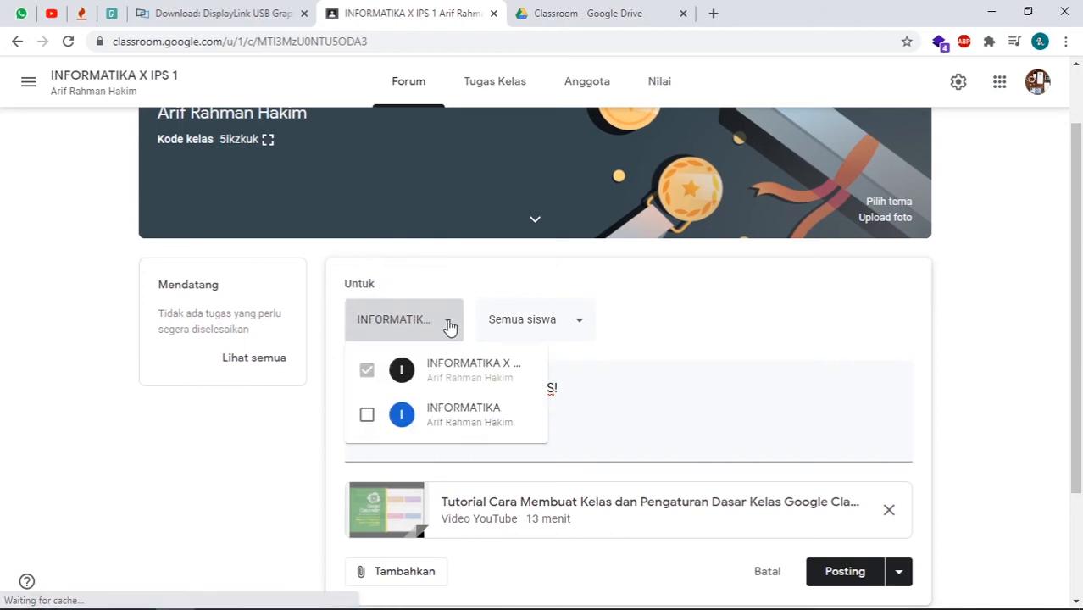
left_click(367, 417)
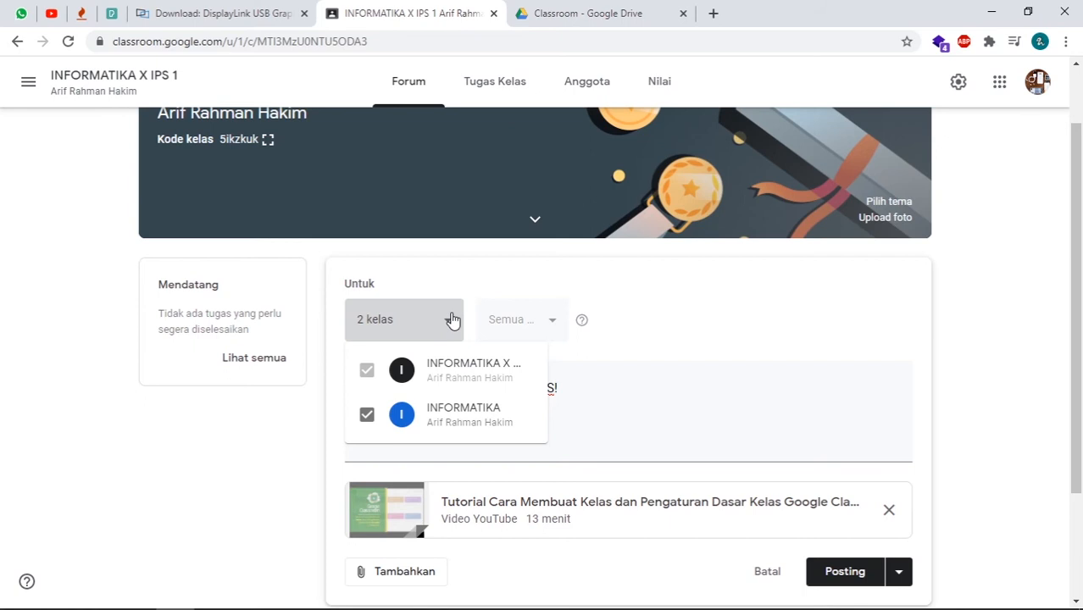
left_click(464, 288)
scroll(835, 483, "down", 2)
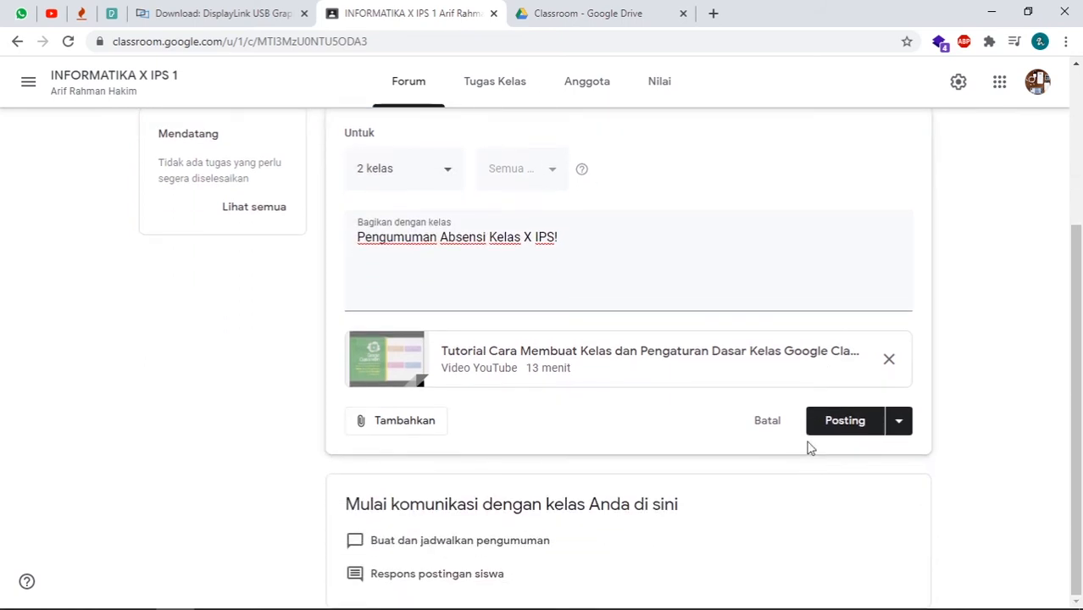
left_click(900, 422)
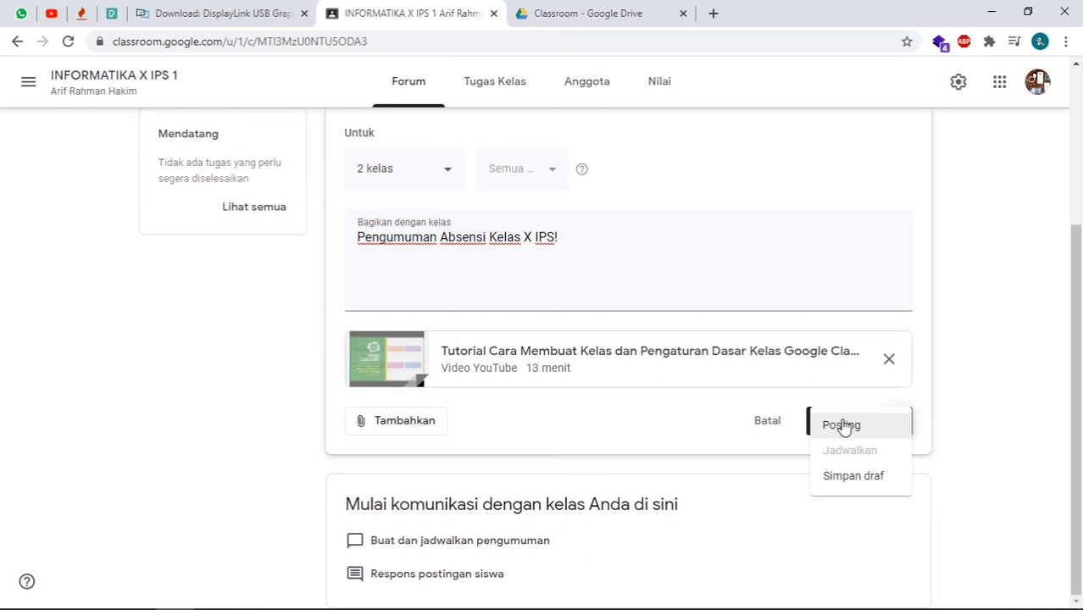
left_click(845, 427)
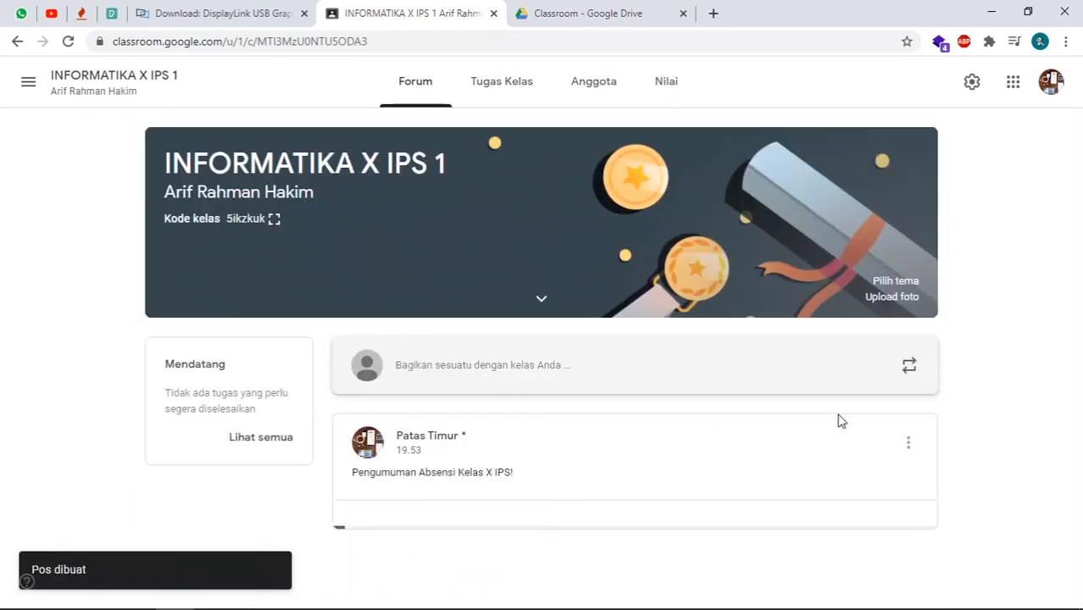
scroll(661, 422, "down", 1)
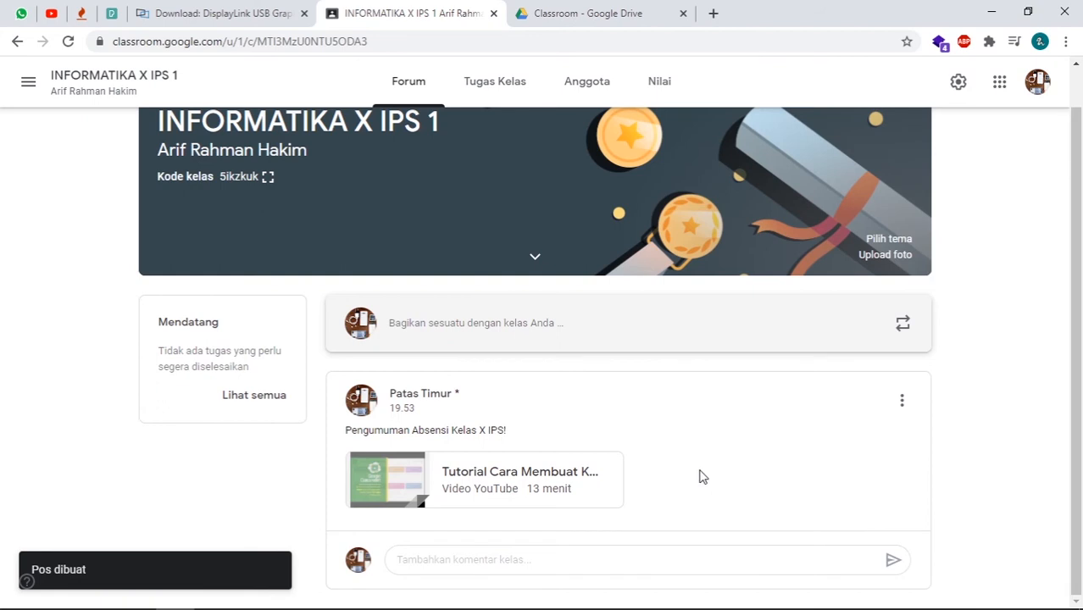
Draft a new forum announcement reading "Silahkan baca materi tentang sistem operasi!".
left_click(494, 324)
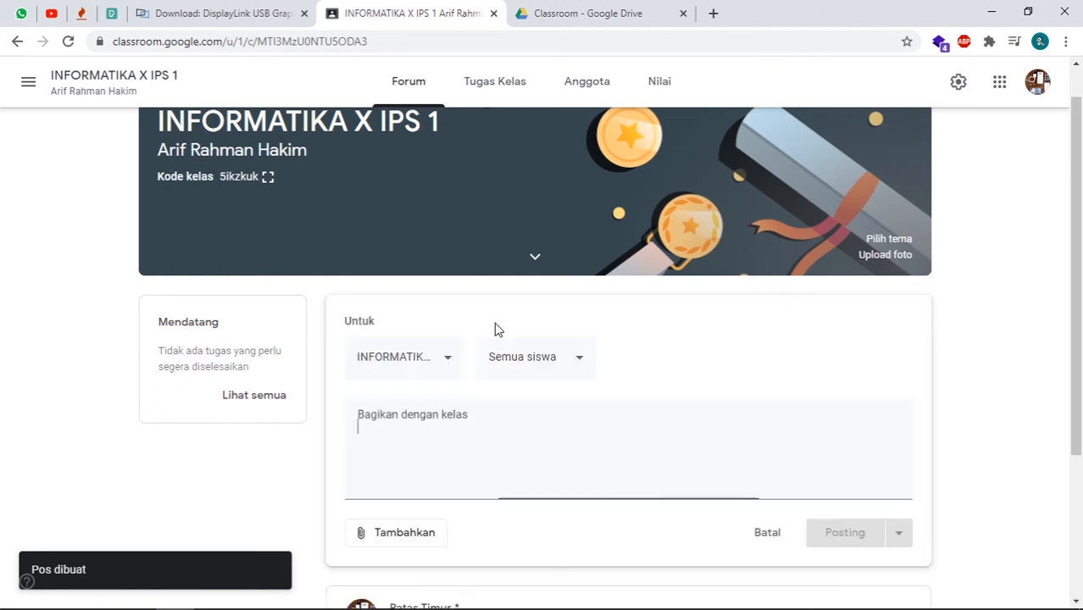
left_click(478, 430)
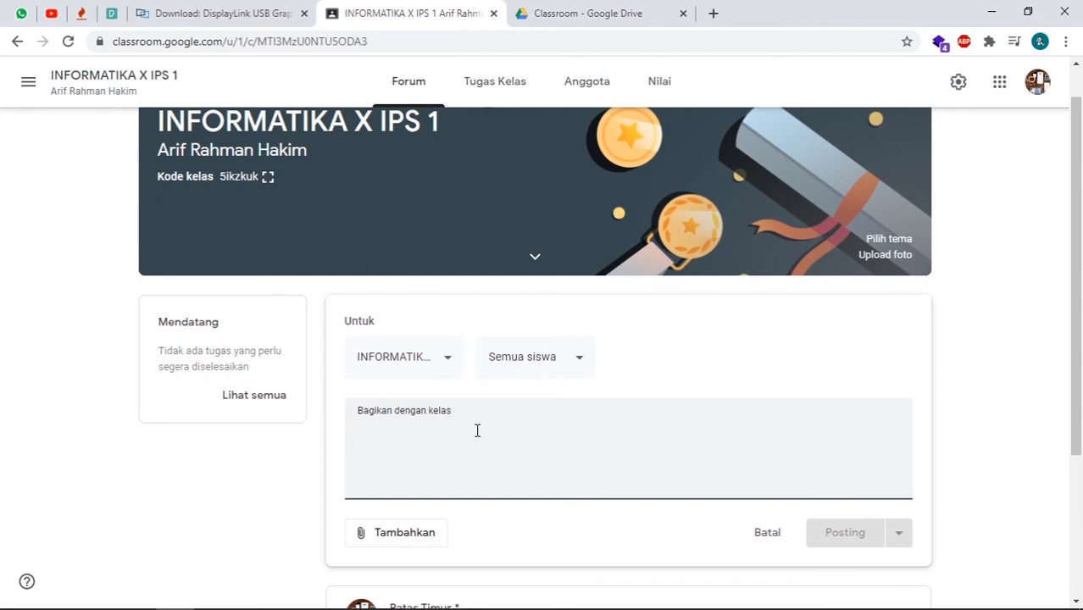
type("Silahkan baca materi")
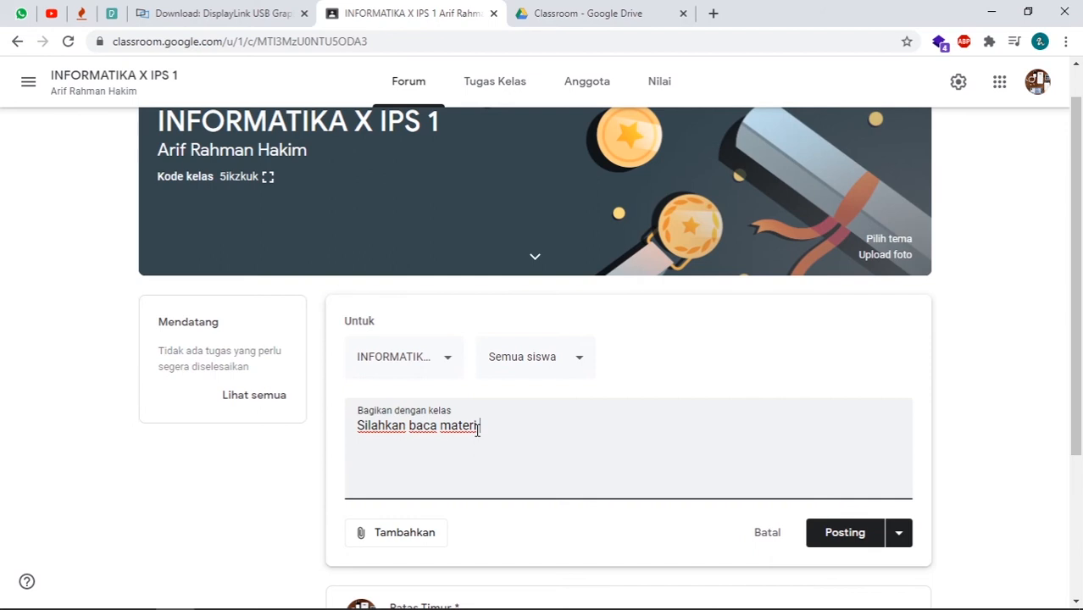
type(" tentang sist")
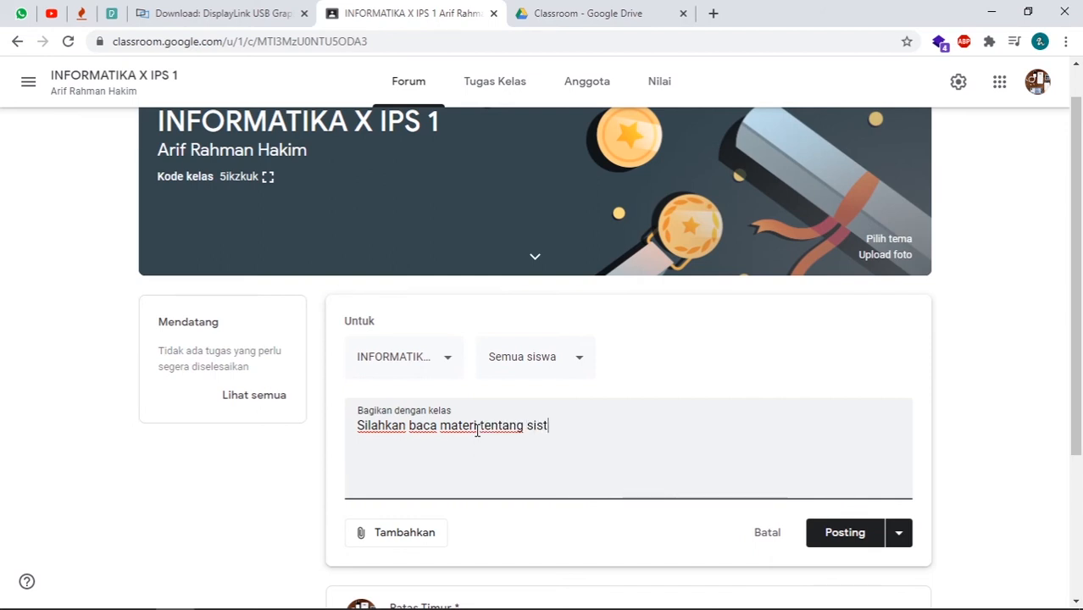
type("em oepsoi")
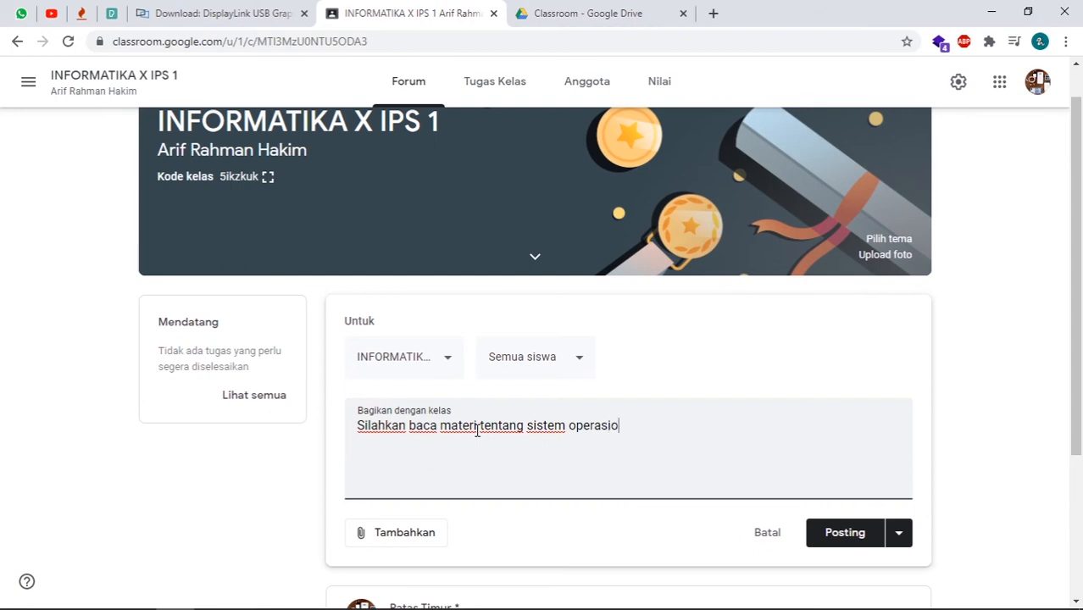
type("!")
Add the INFORMATIKA class to the draft announcement's recipients and check its posting options.
left_click(442, 357)
left_click(367, 452)
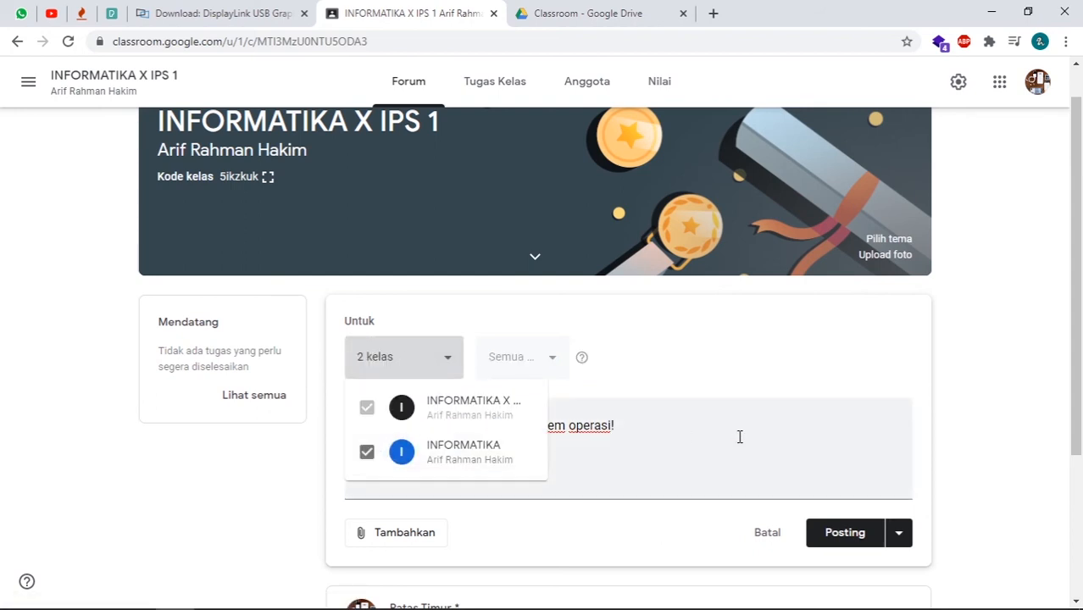
left_click(740, 439)
left_click(898, 532)
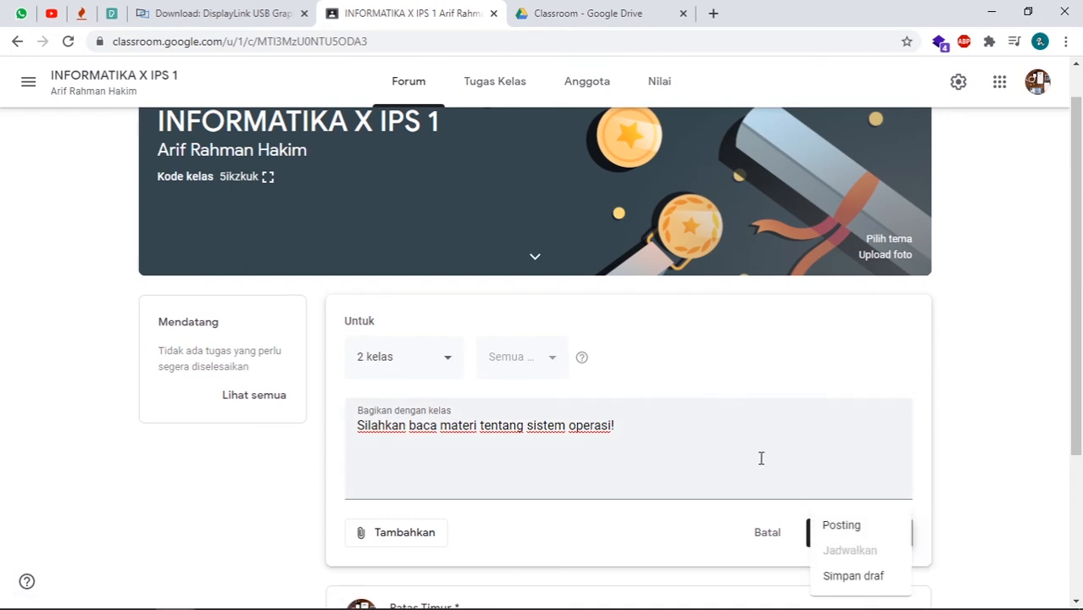
left_click(694, 442)
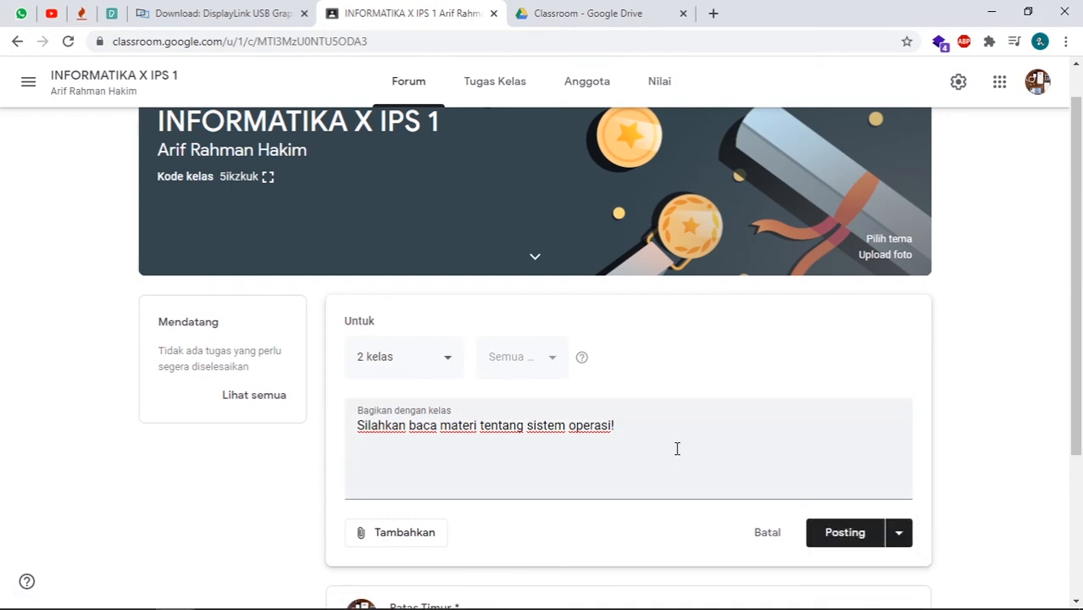
Clear the draft announcement's text, remove the INFORMATIKA class from its recipients and discard the draft.
left_click_drag(655, 432, 341, 431)
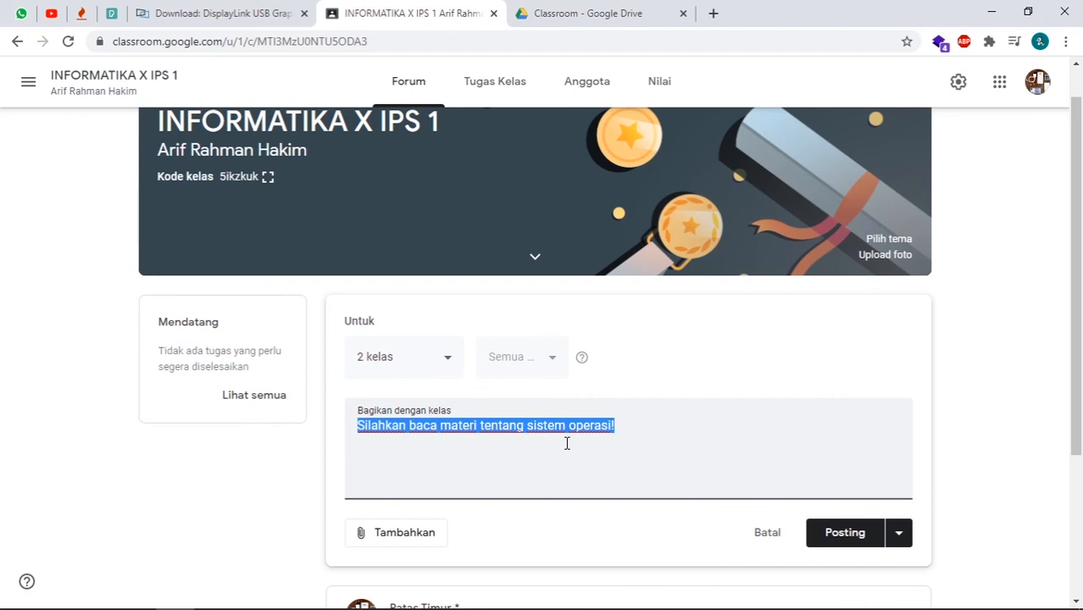
key("BackSpace")
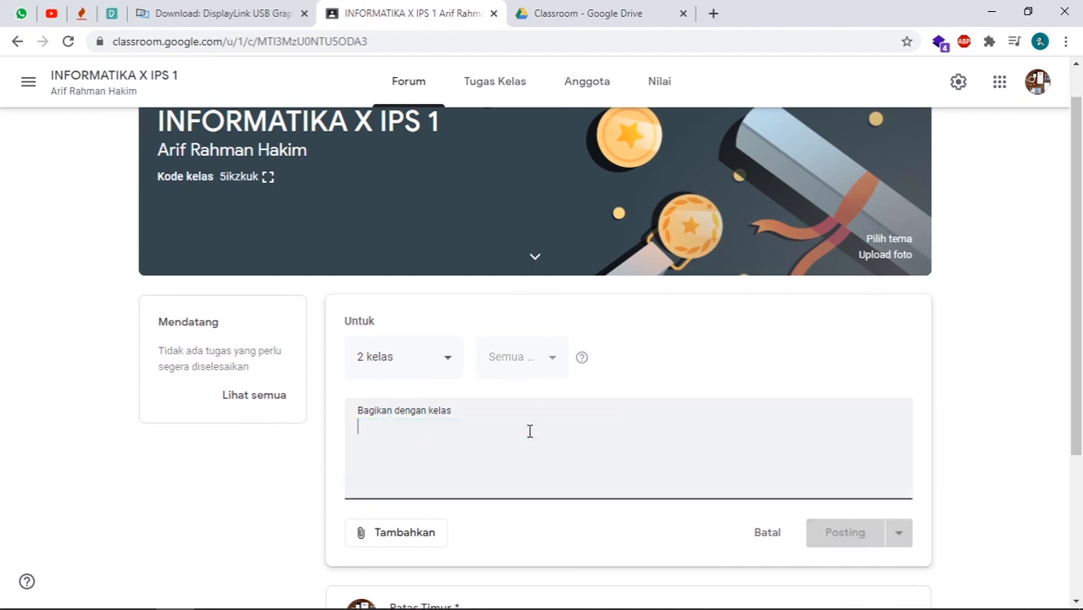
left_click(451, 362)
left_click(366, 452)
left_click(749, 385)
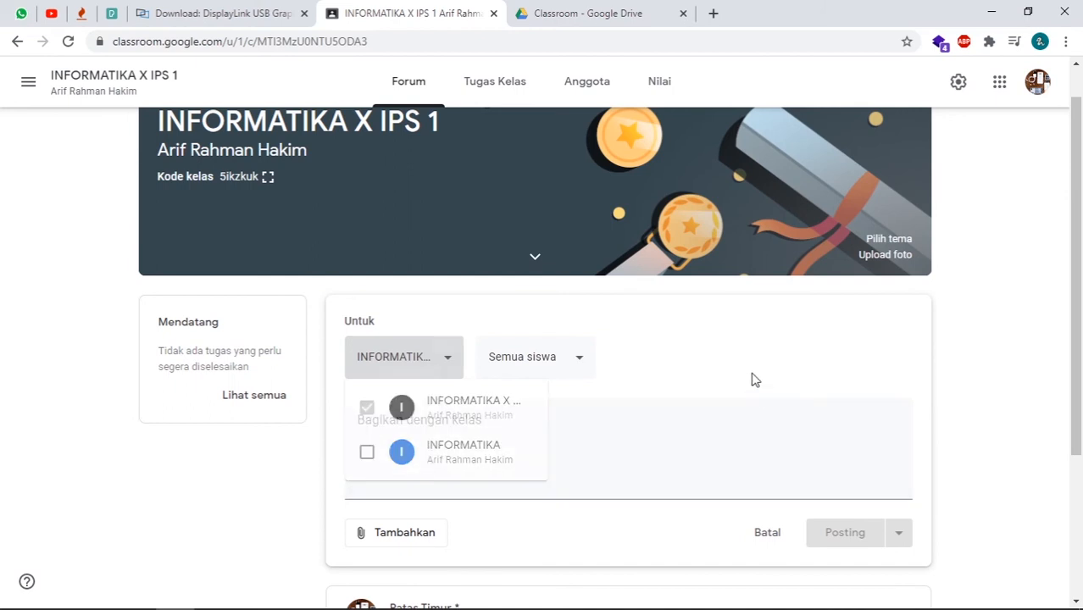
left_click(775, 539)
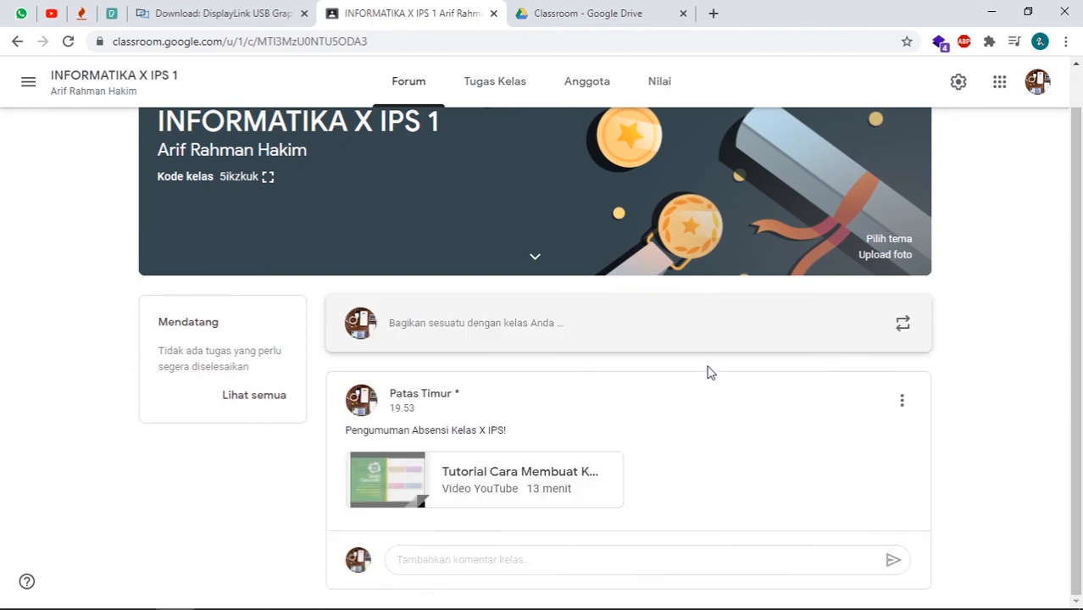
Create a classwork material titled "Sistem Operasi" with the description "LIhat materi dibawah ini!".
left_click(499, 88)
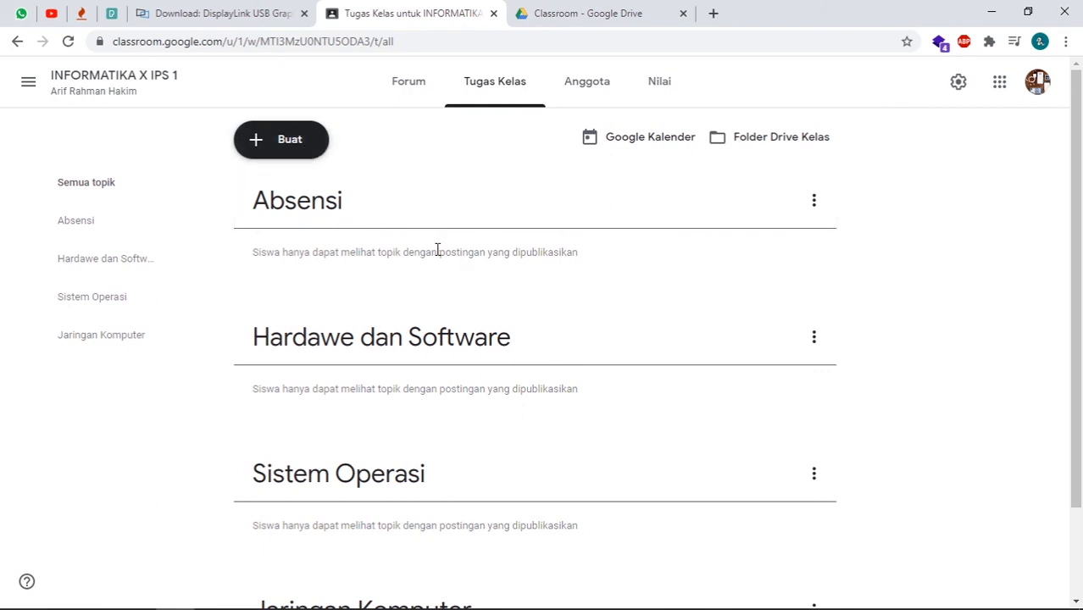
scroll(465, 306, "down", 1)
scroll(471, 309, "up", 1)
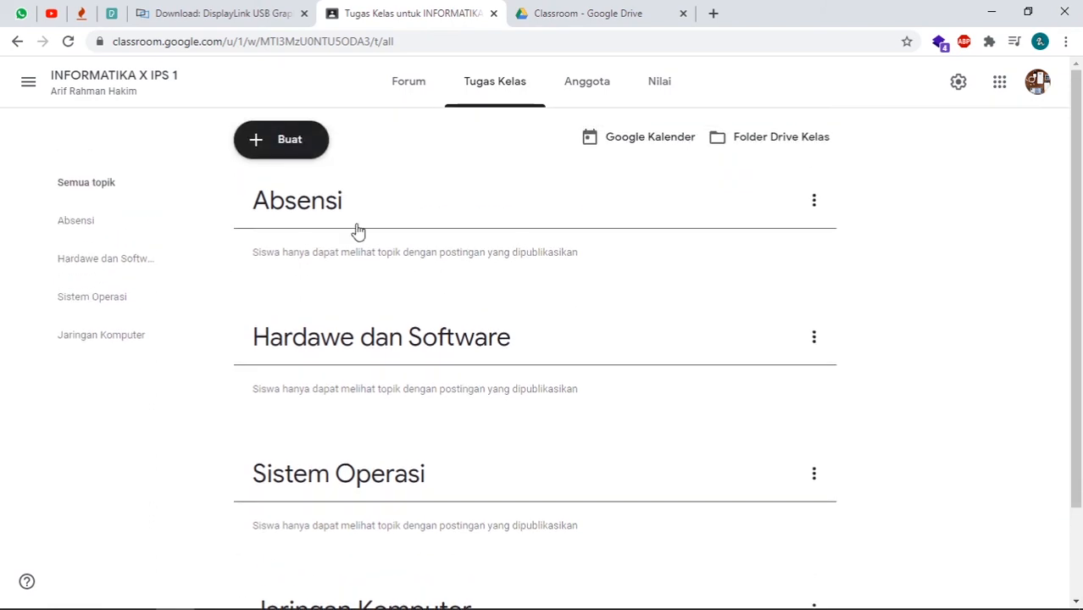
left_click(298, 152)
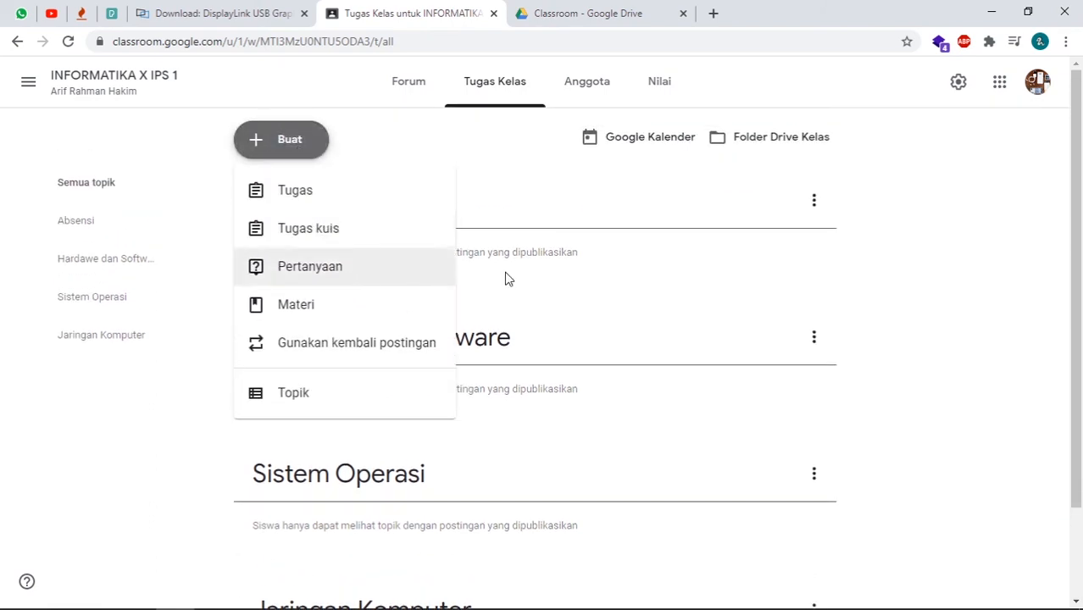
left_click(320, 313)
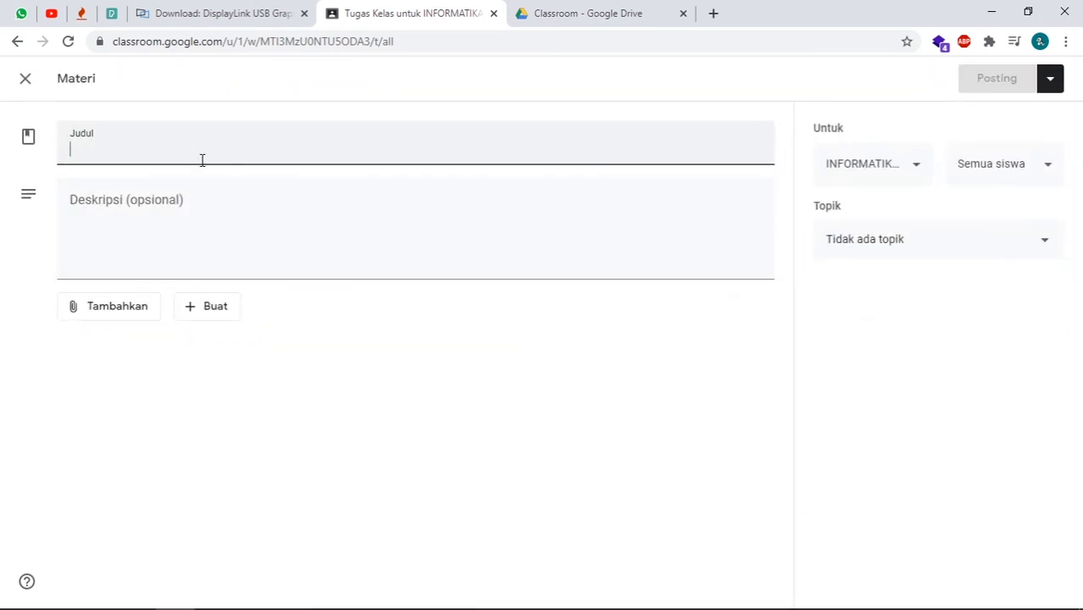
type("Sistem Operasi")
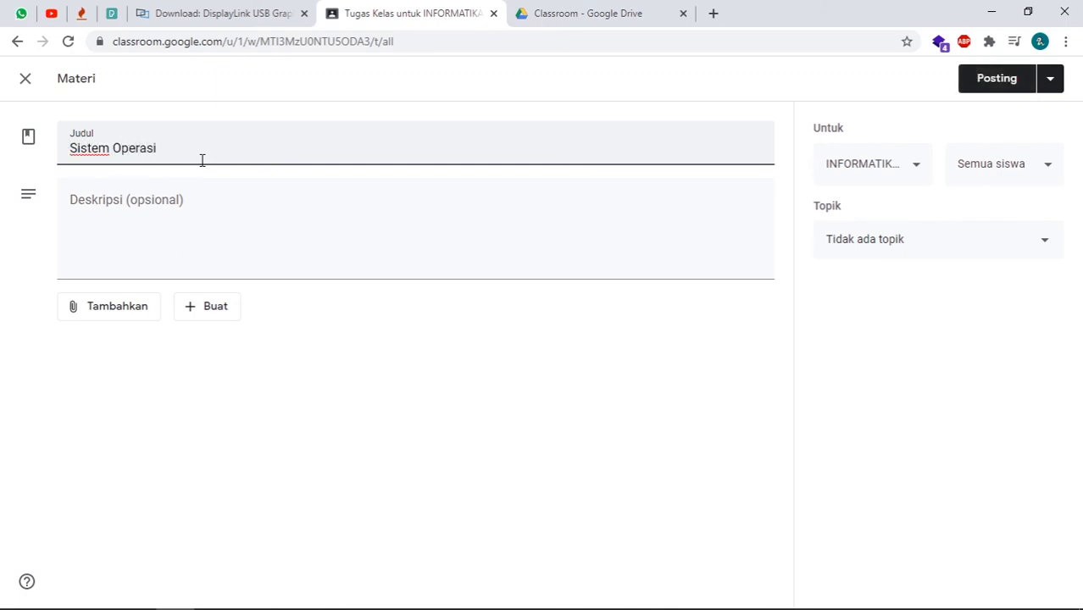
left_click(192, 212)
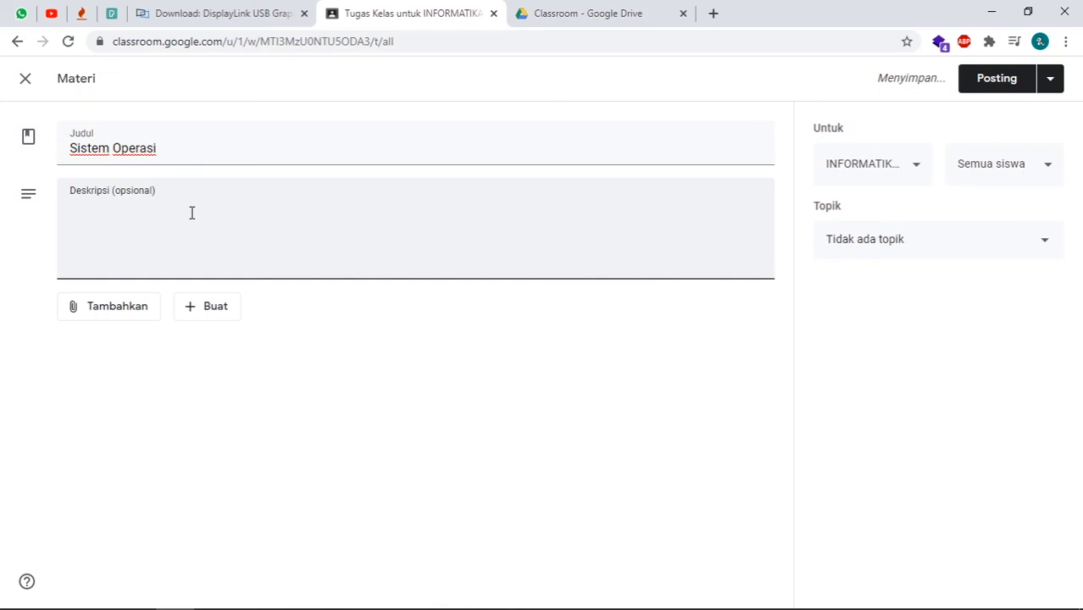
type("LIh")
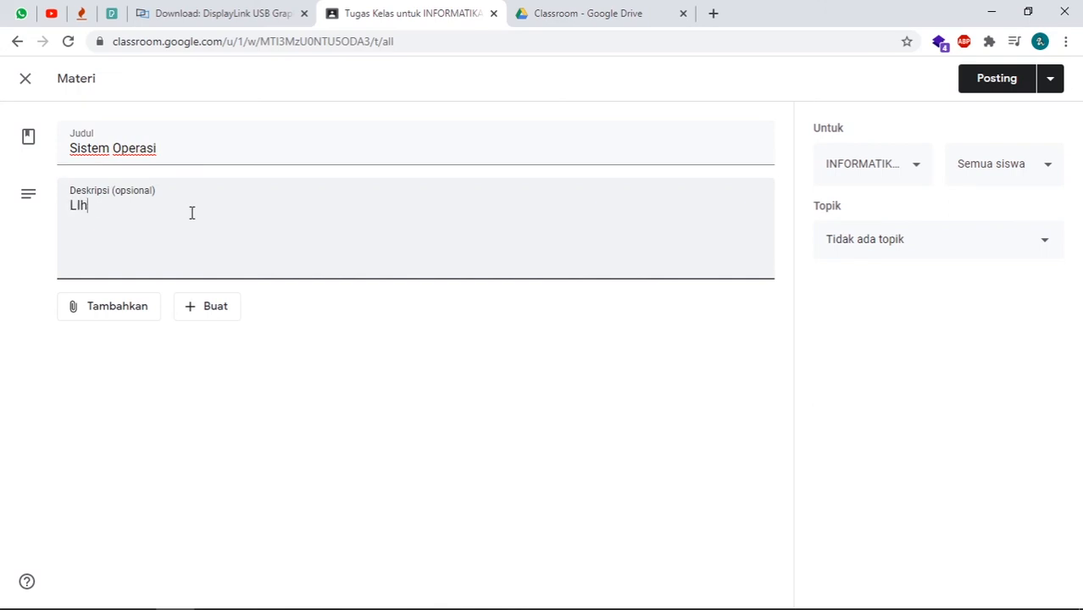
type("at materi dibawah ini!")
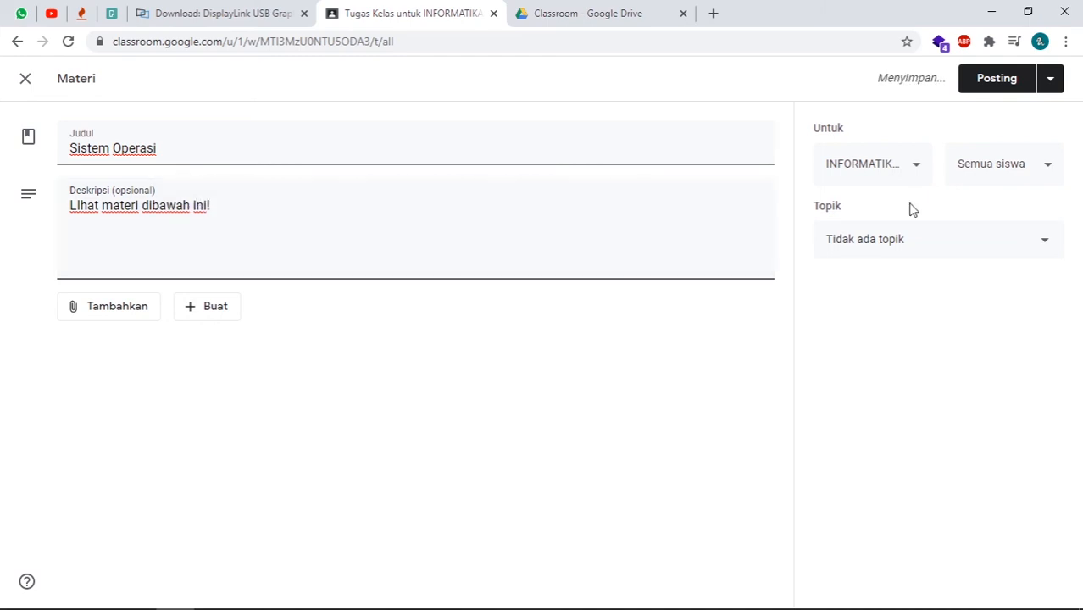
Add the INFORMATIKA class to the recipients of the "Sistem Operasi" material.
left_click(904, 166)
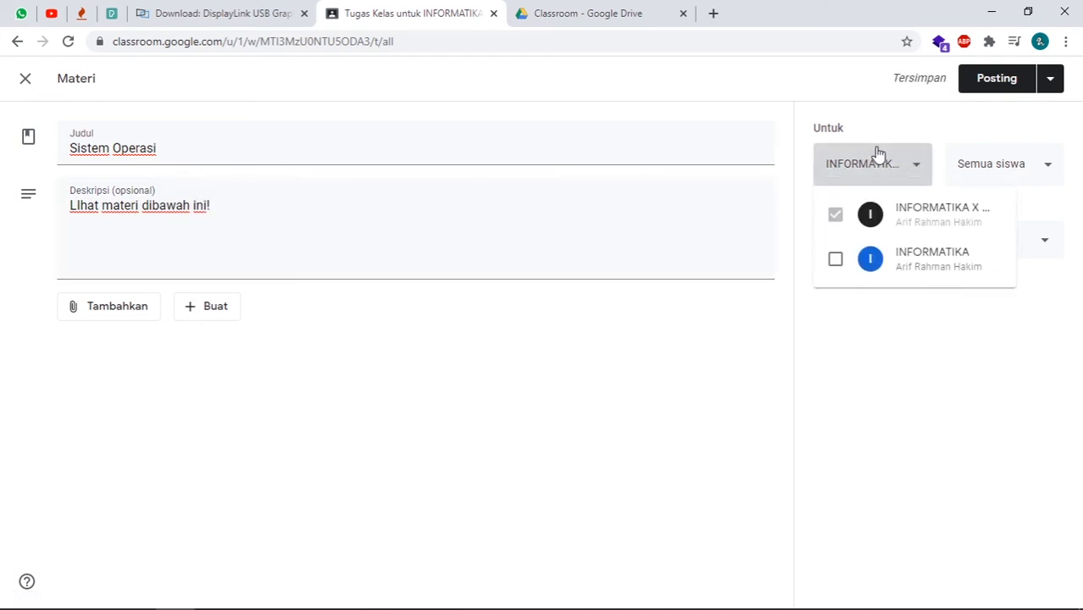
left_click(836, 262)
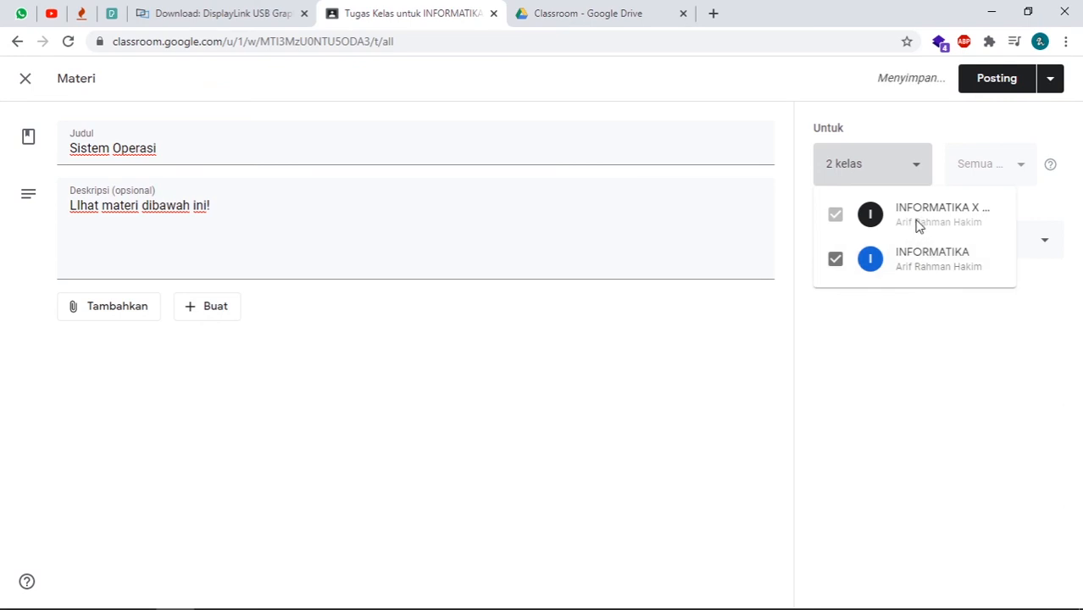
left_click(903, 129)
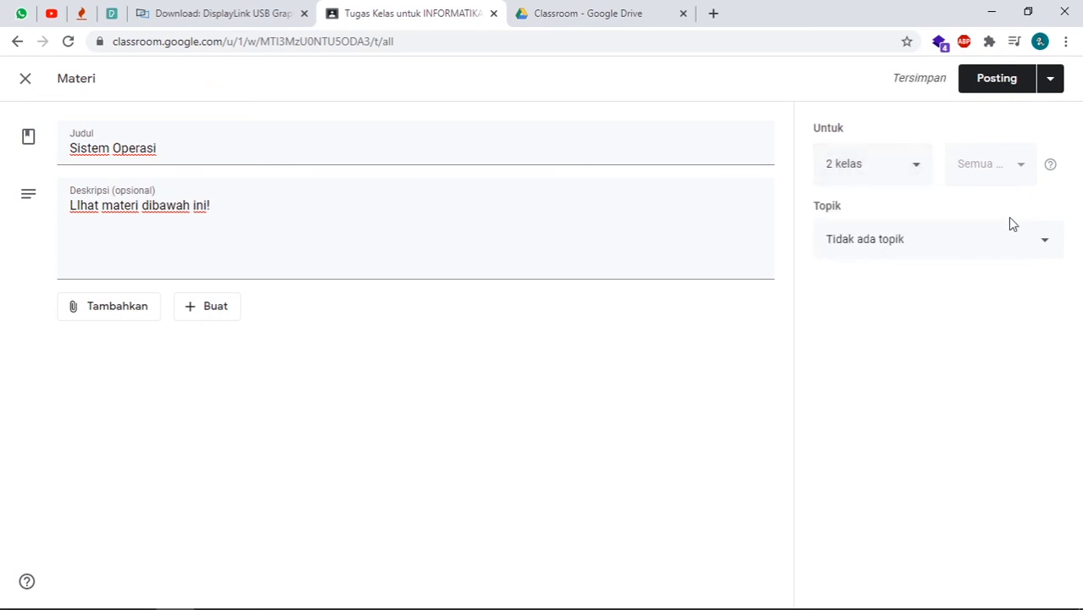
Assign the material to the "Sistem Operasi" topic and post it to both classes.
left_click(972, 253)
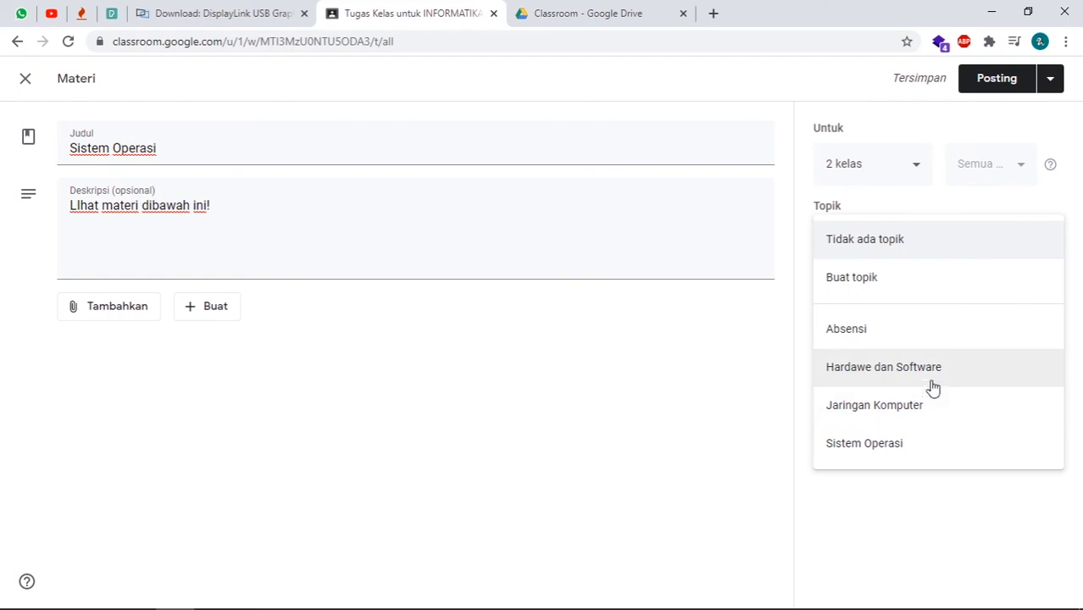
left_click(903, 447)
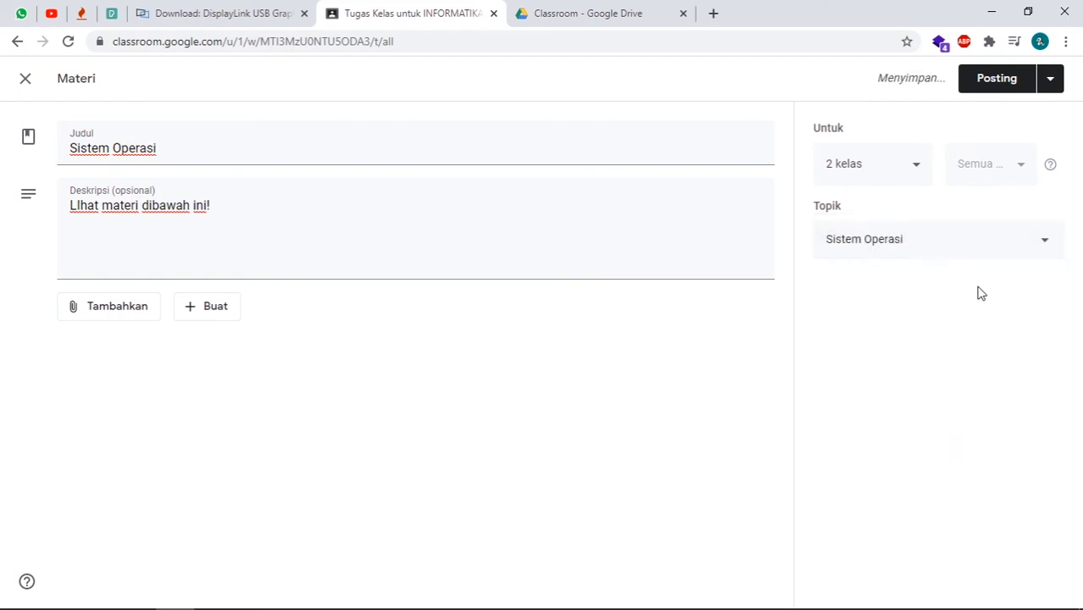
left_click(907, 249)
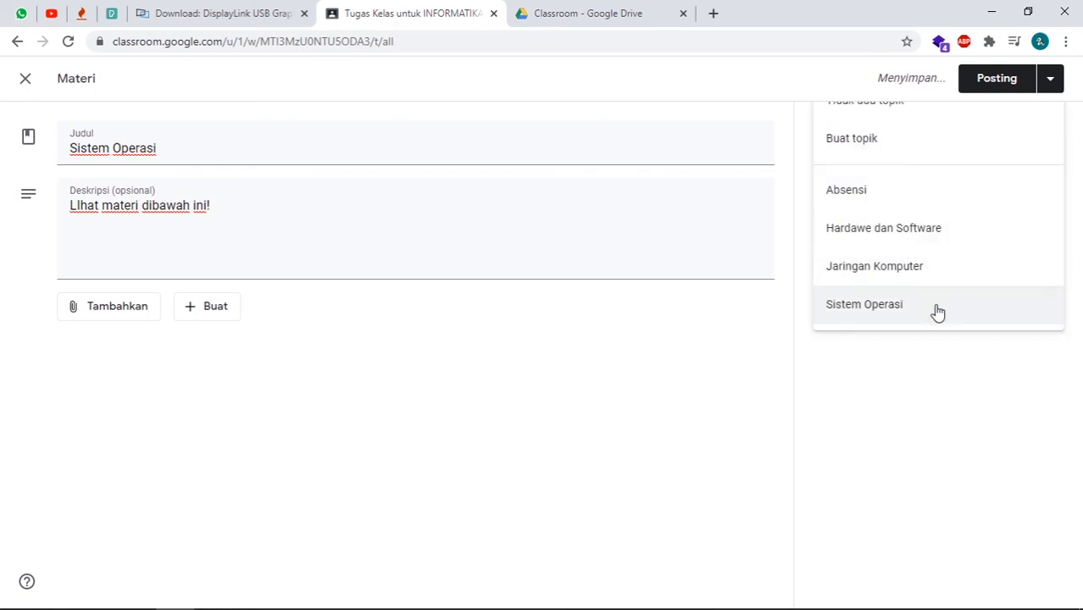
left_click(914, 369)
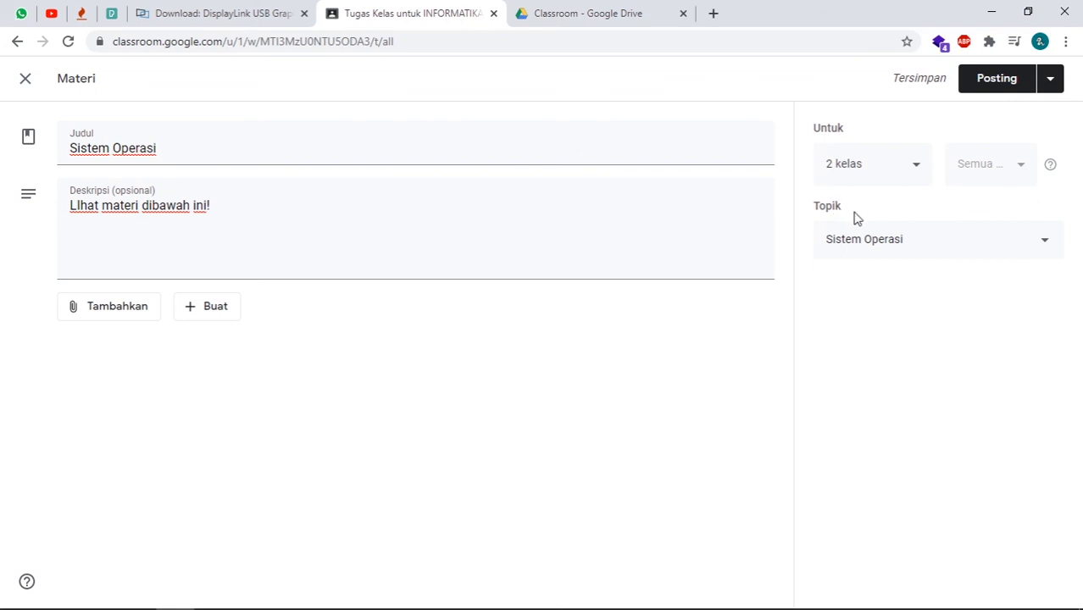
left_click(1051, 86)
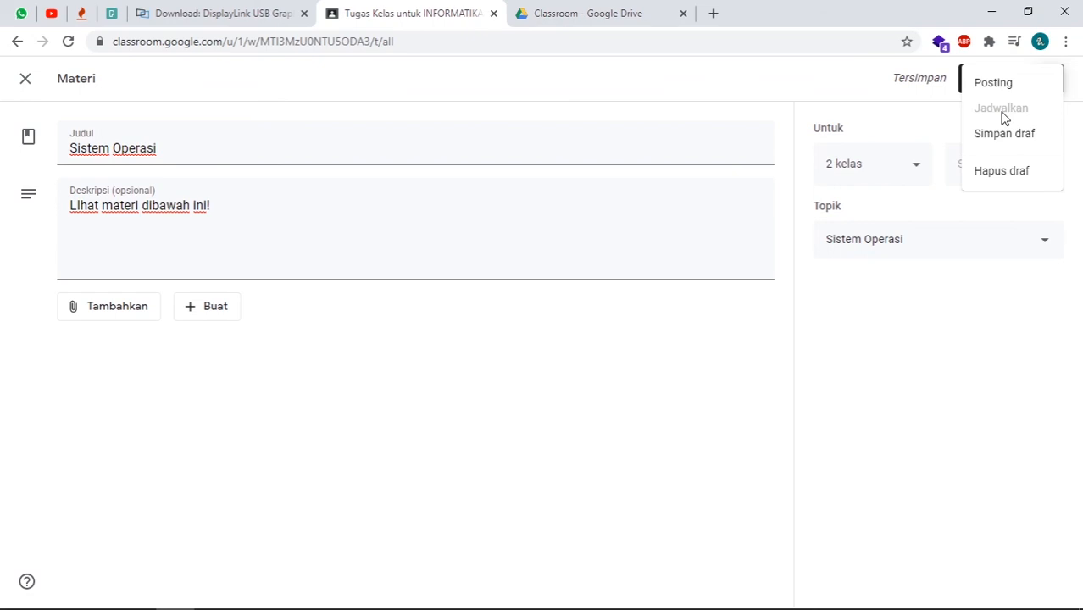
left_click(993, 88)
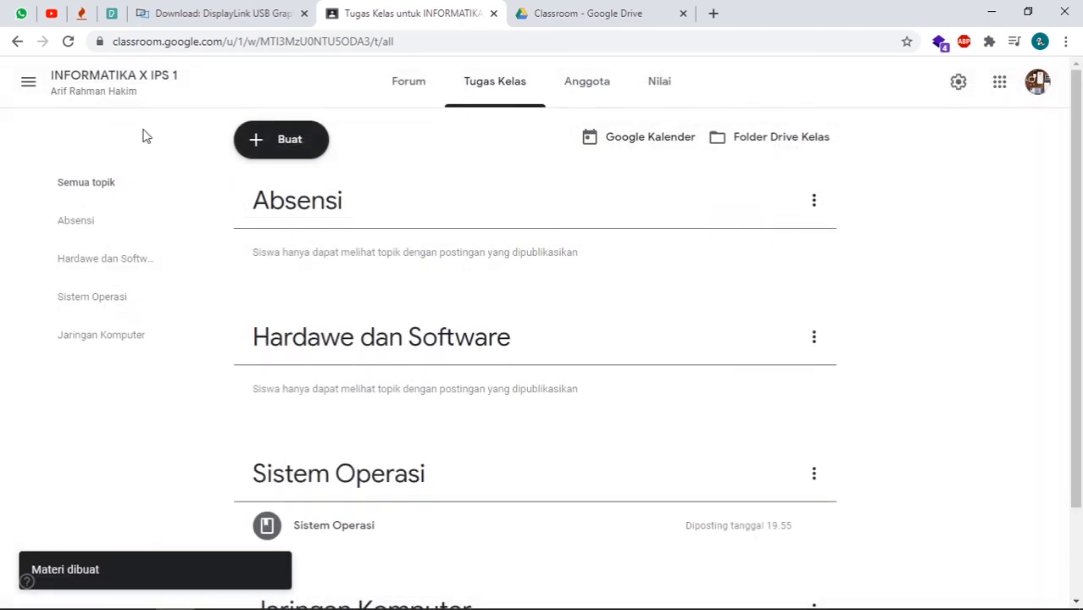
Switch to the INFORMATIKA class and check its forum for the shared material and the video announcement.
left_click(29, 87)
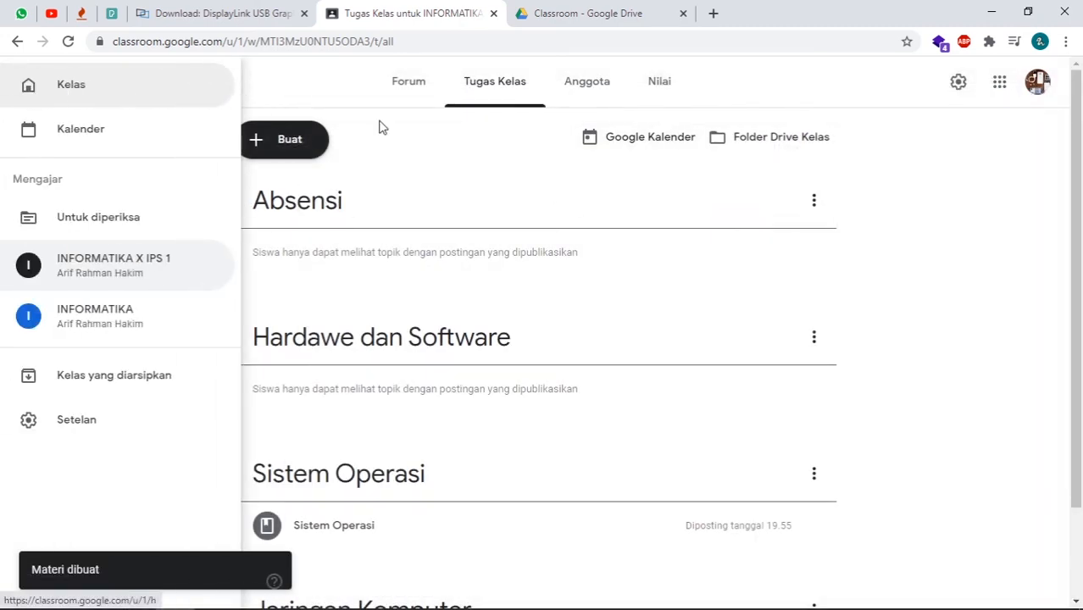
left_click(283, 159)
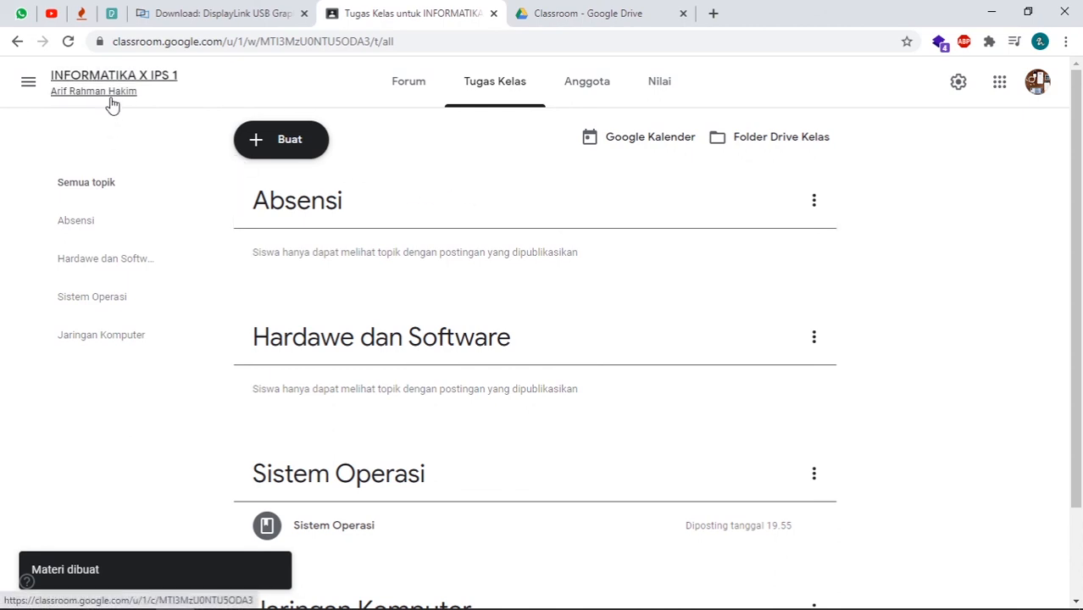
left_click(28, 84)
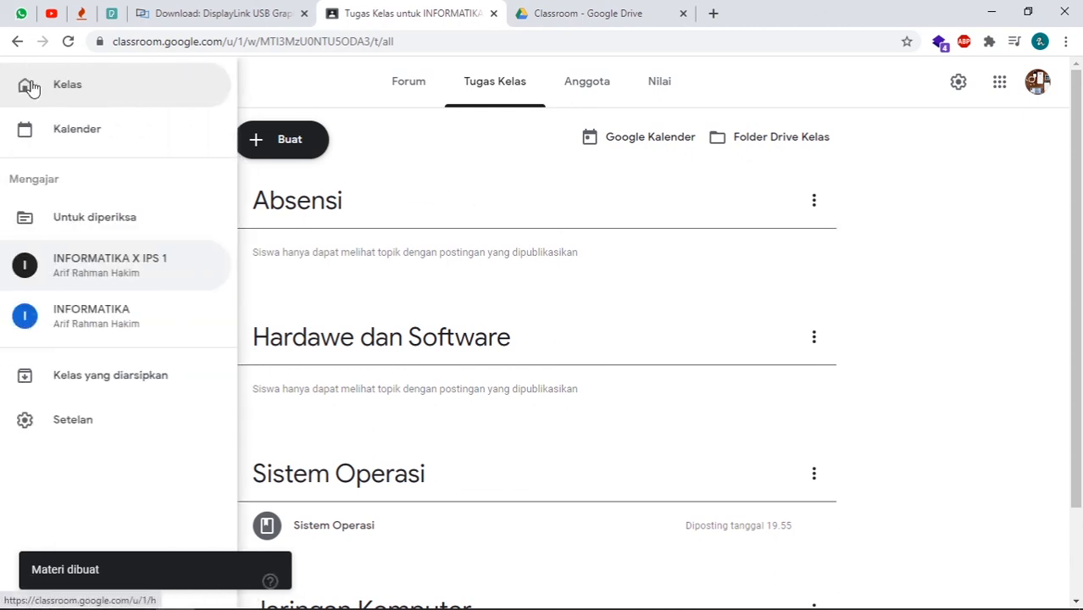
left_click(101, 317)
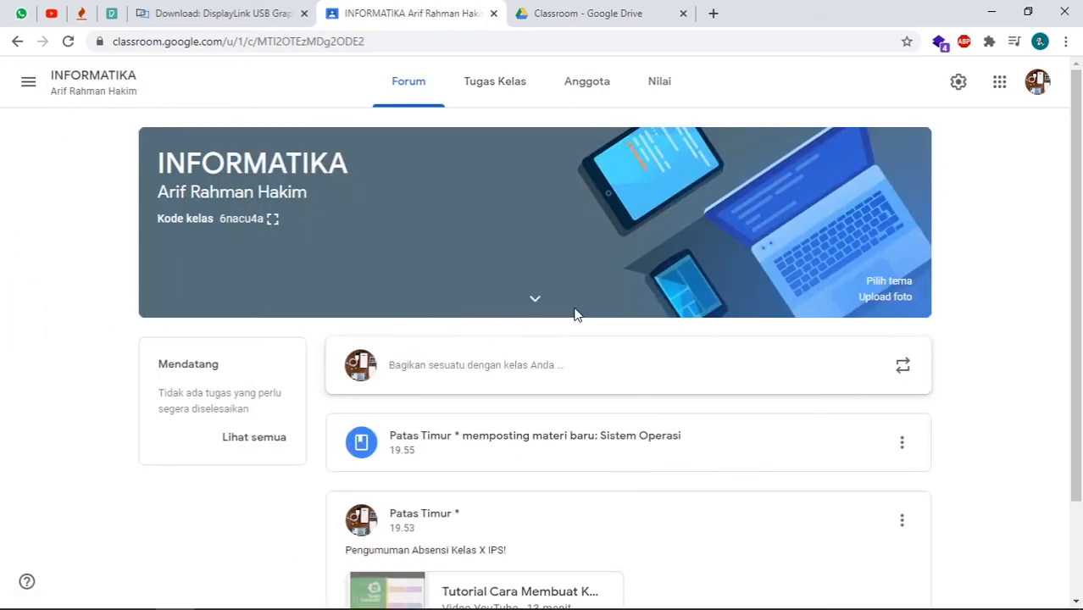
scroll(627, 365, "down", 1)
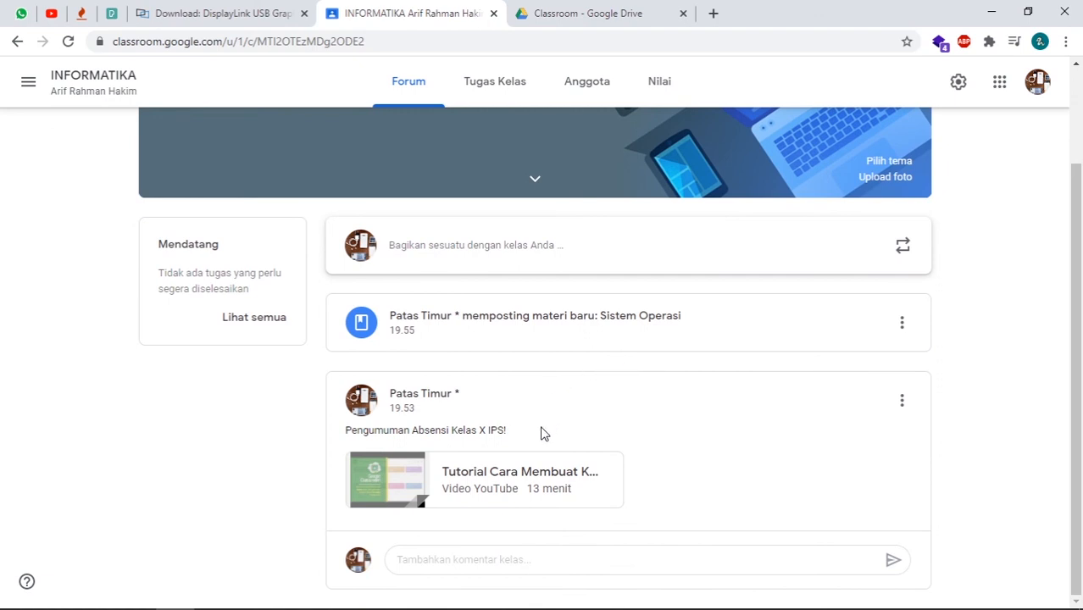
left_click_drag(522, 438, 331, 433)
left_click(313, 430)
Check the INFORMATIKA class's classwork for the material under the Sistem Operasi topic, and return to the class forum.
left_click(484, 89)
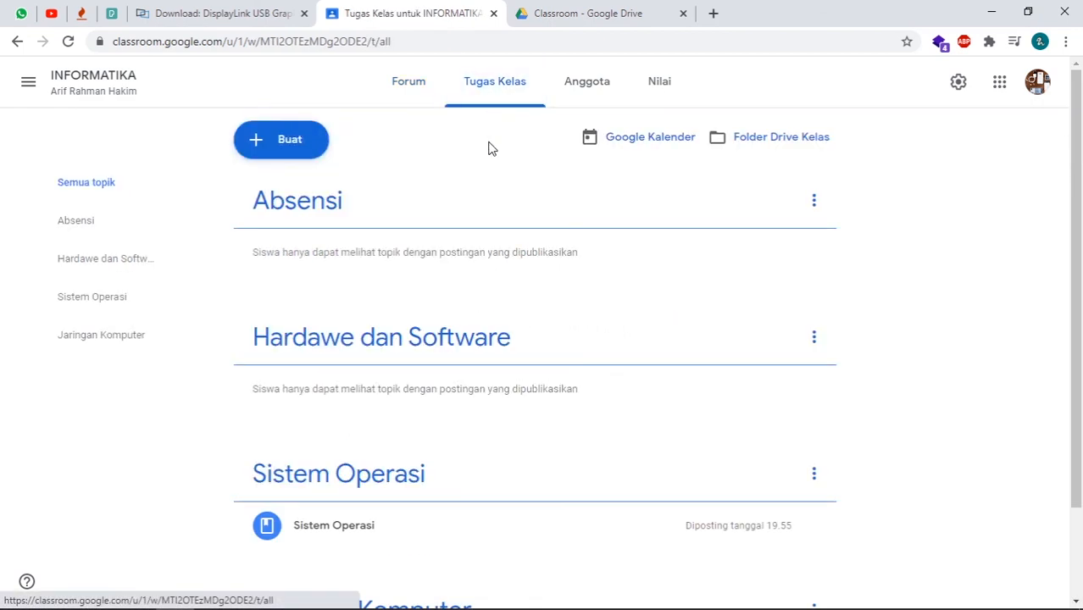
scroll(488, 334, "down", 1)
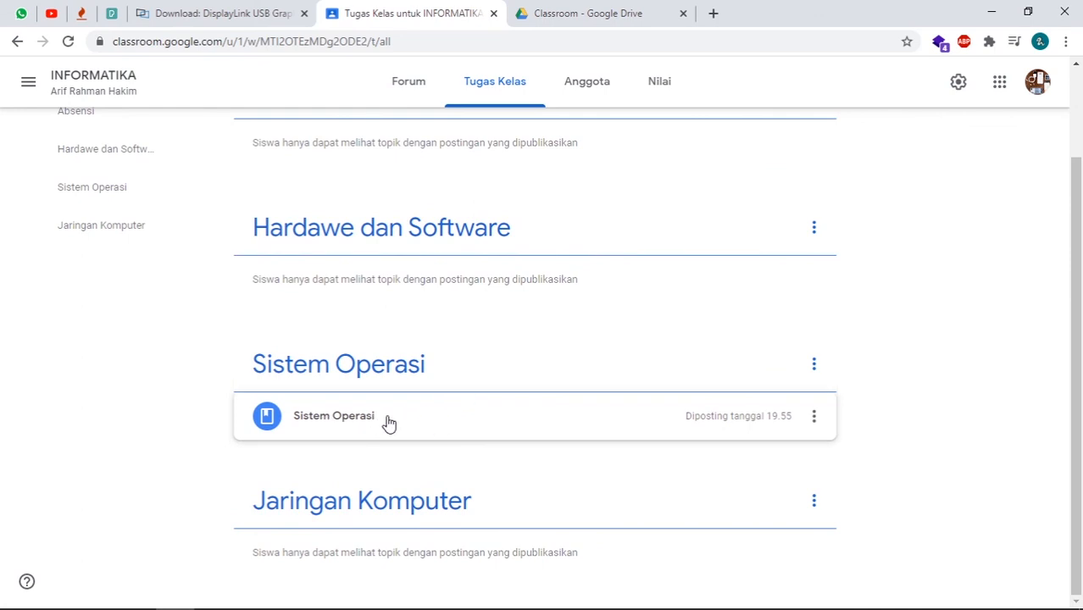
scroll(415, 395, "up", 1)
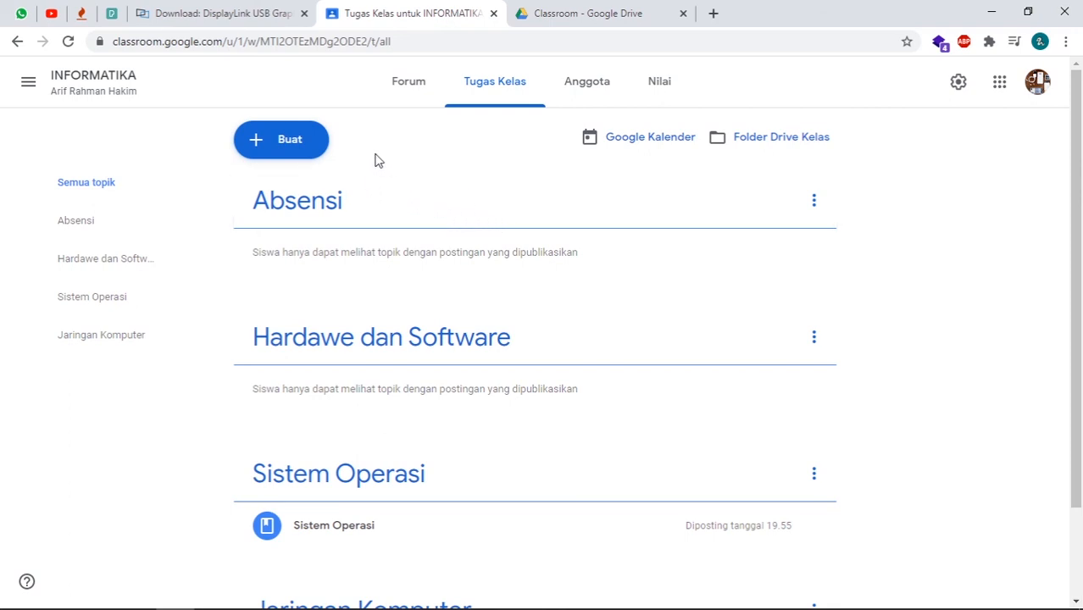
left_click(131, 84)
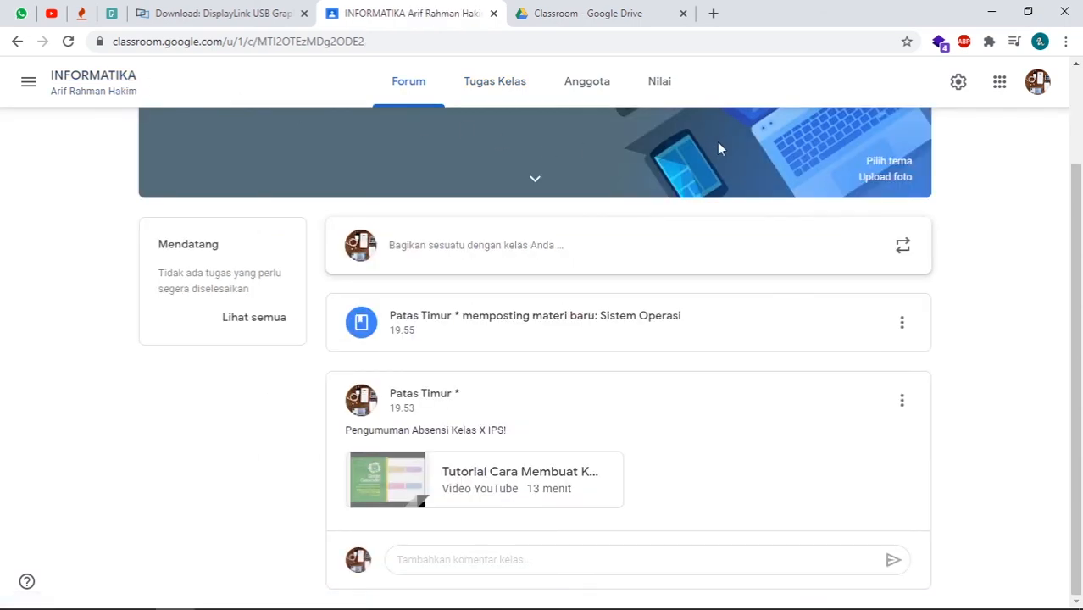